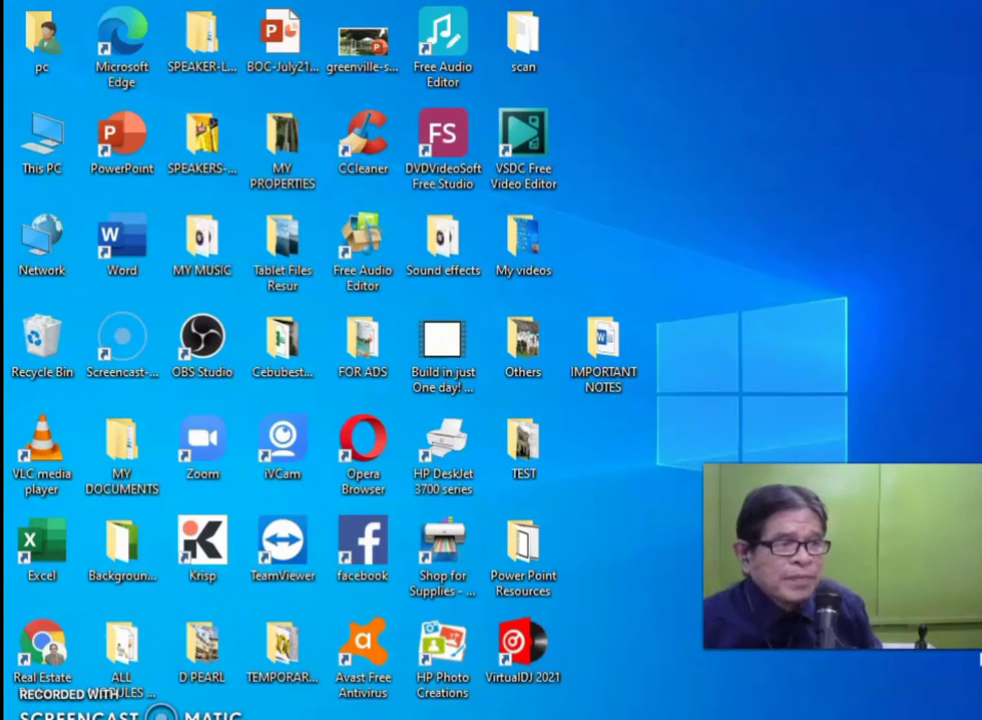
Go from My Documents to the Desktop and open the TEST folder
{"action": "double_click", "coordinate": [121, 455]}
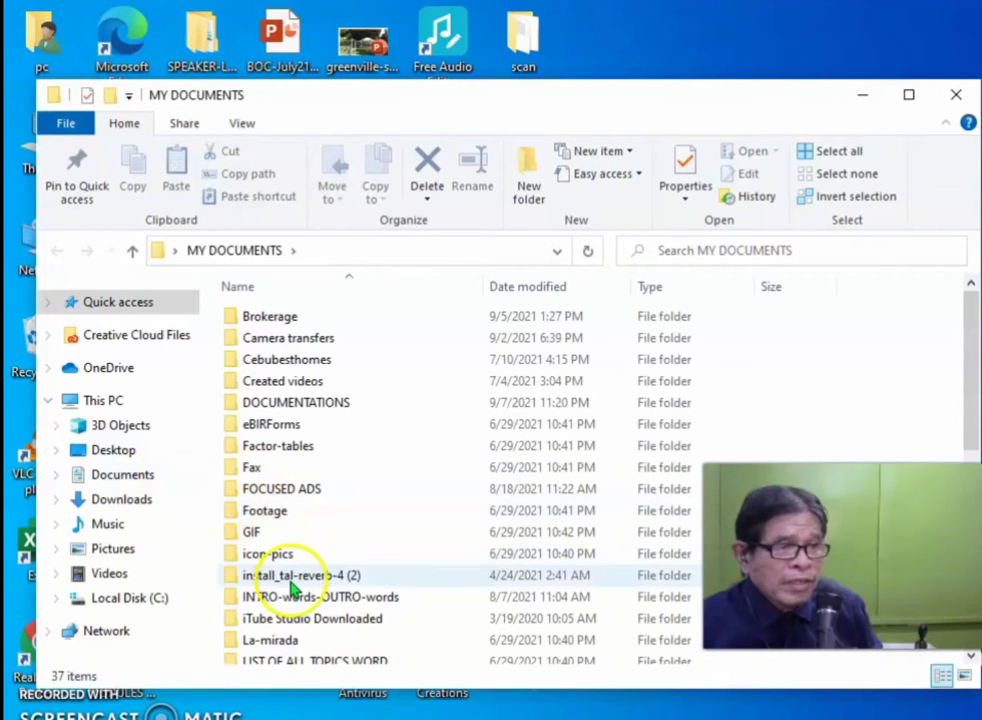
{"action": "left_click", "coordinate": [113, 452]}
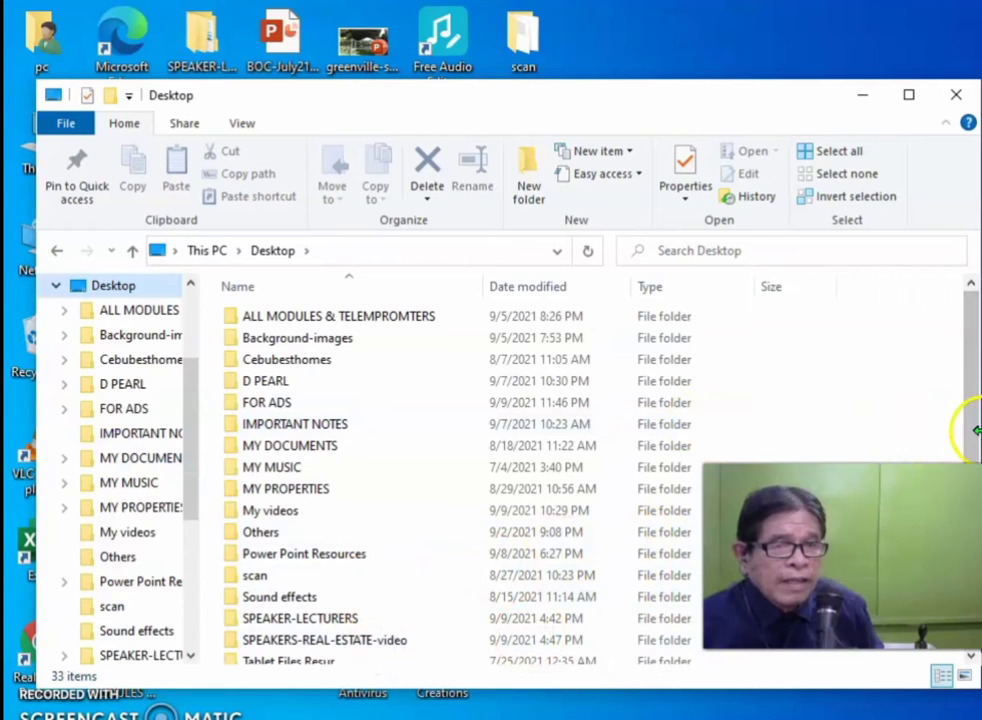
{"action": "scroll", "coordinate": [973, 455], "scroll_direction": "down", "scroll_amount": 1}
{"action": "scroll", "coordinate": [973, 457], "scroll_direction": "down", "scroll_amount": 2}
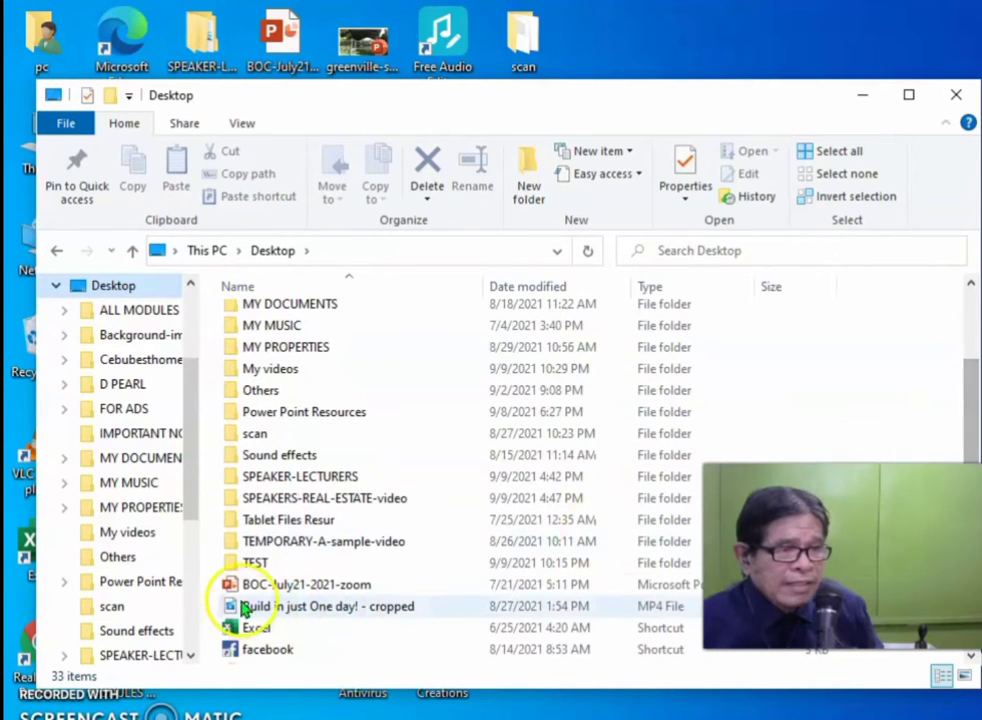
{"action": "left_click", "coordinate": [250, 564]}
{"action": "double_click", "coordinate": [250, 564]}
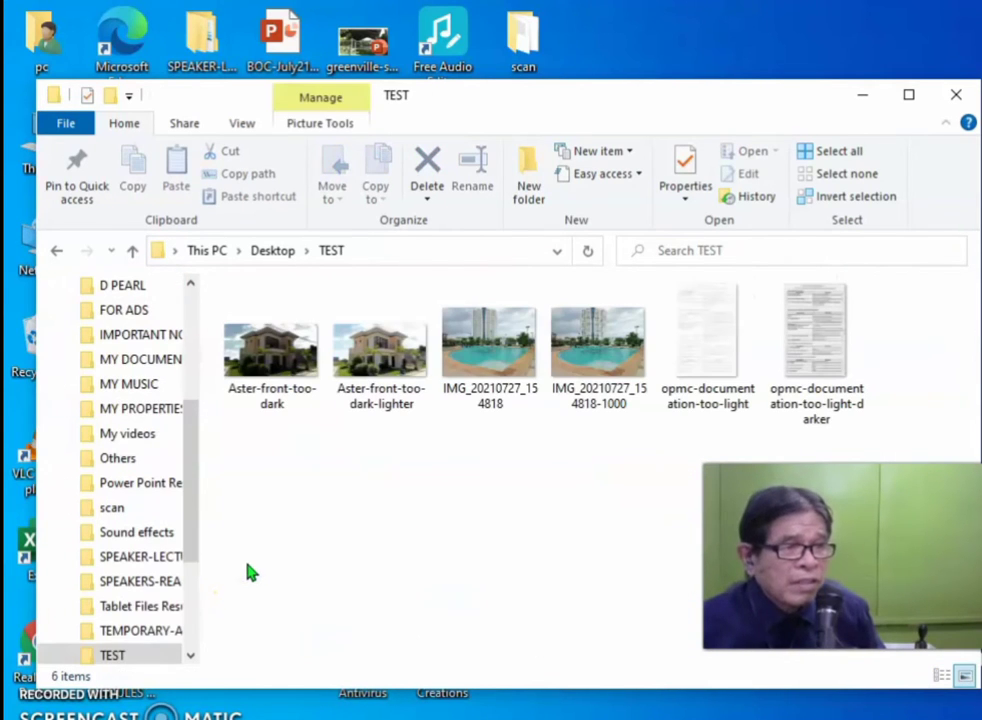
Select the pool photo IMG_20210727_154818
{"action": "left_click", "coordinate": [525, 345]}
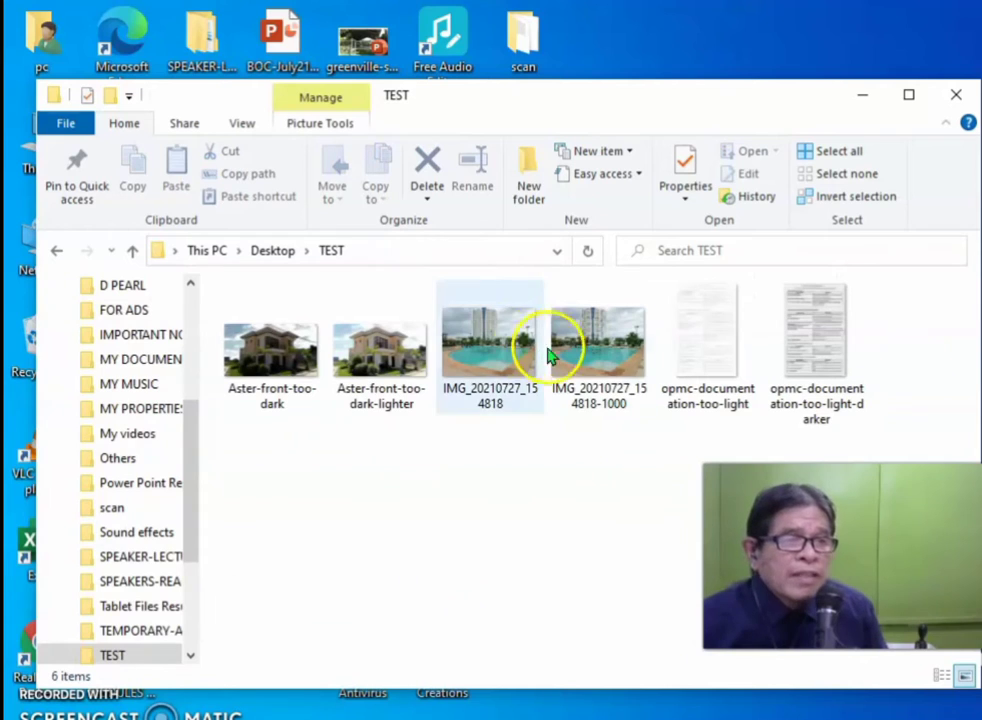
{"action": "left_click", "coordinate": [478, 355]}
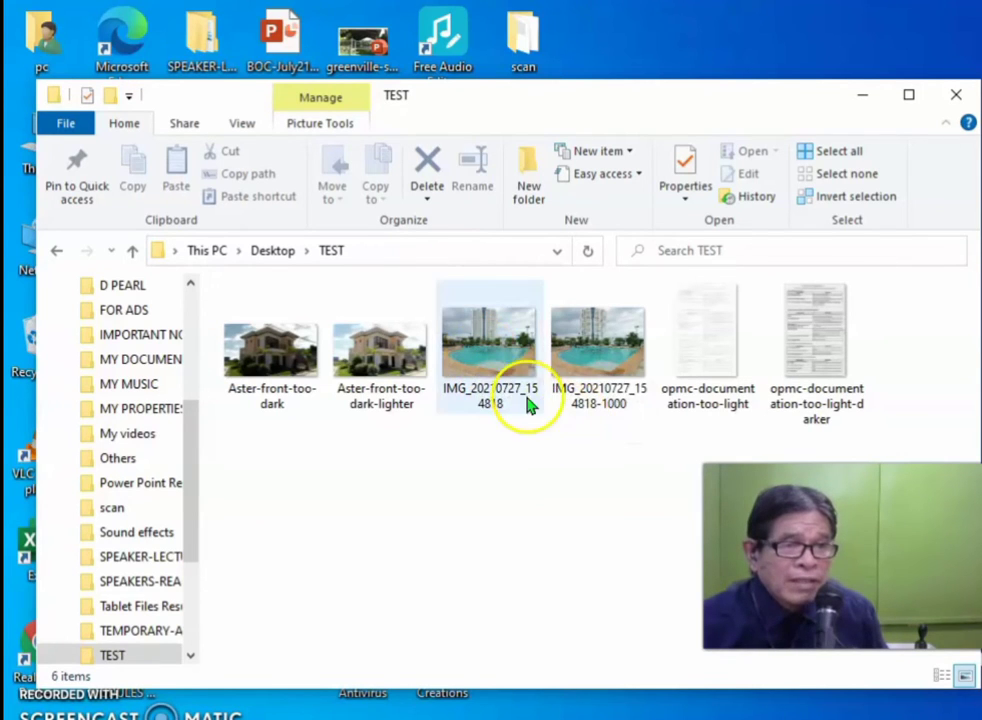
{"action": "mouse_move", "coordinate": [502, 369]}
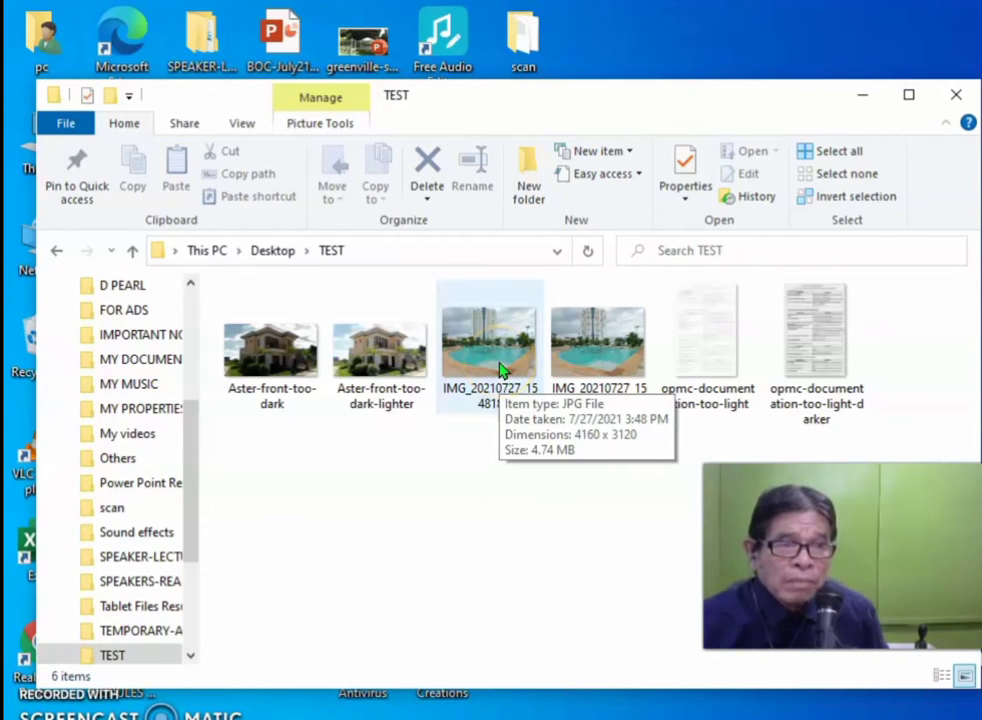
Open IMG_20210727_154818 in Paint maximized and look around its 4160 × 3120 canvas
{"action": "double_click", "coordinate": [502, 369]}
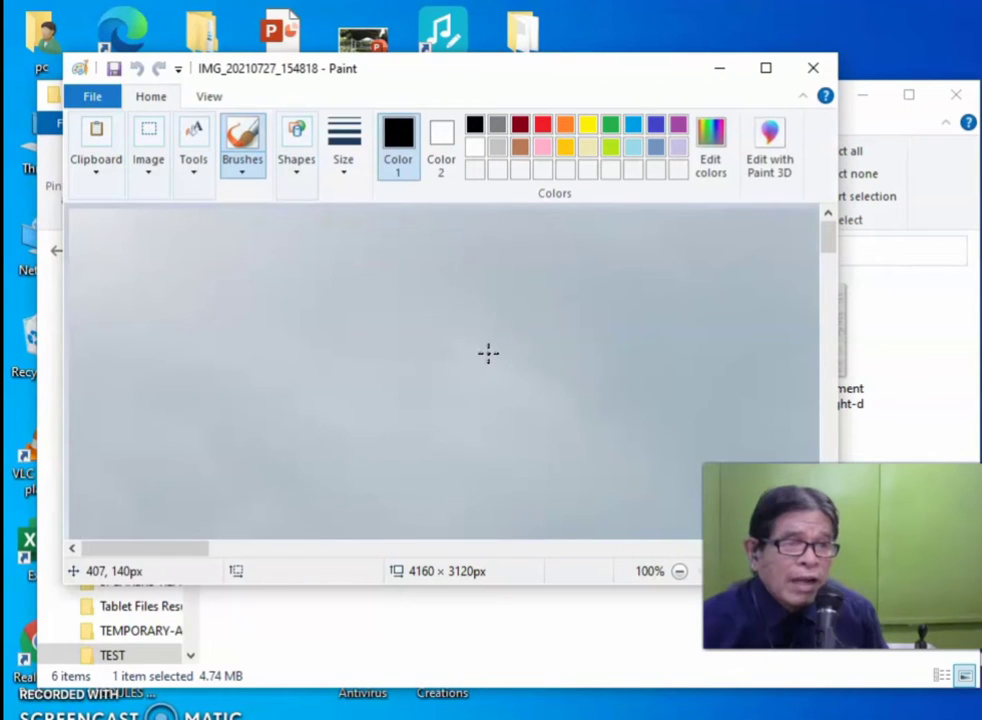
{"action": "left_click", "coordinate": [765, 68]}
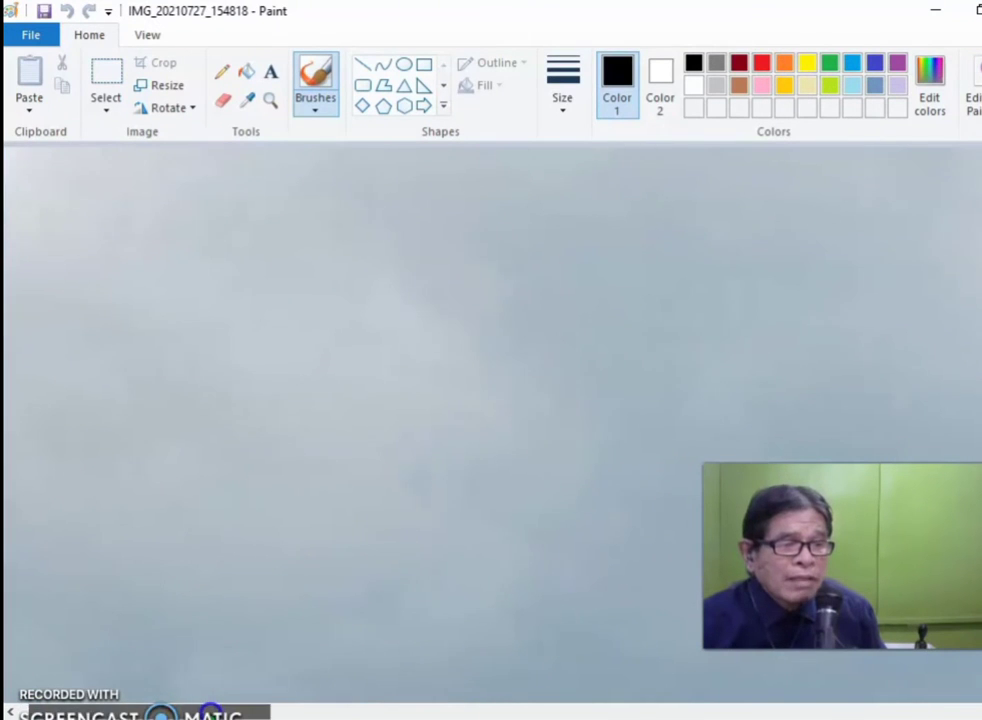
{"action": "left_click_drag", "start_coordinate": [212, 711], "coordinate": [610, 710]}
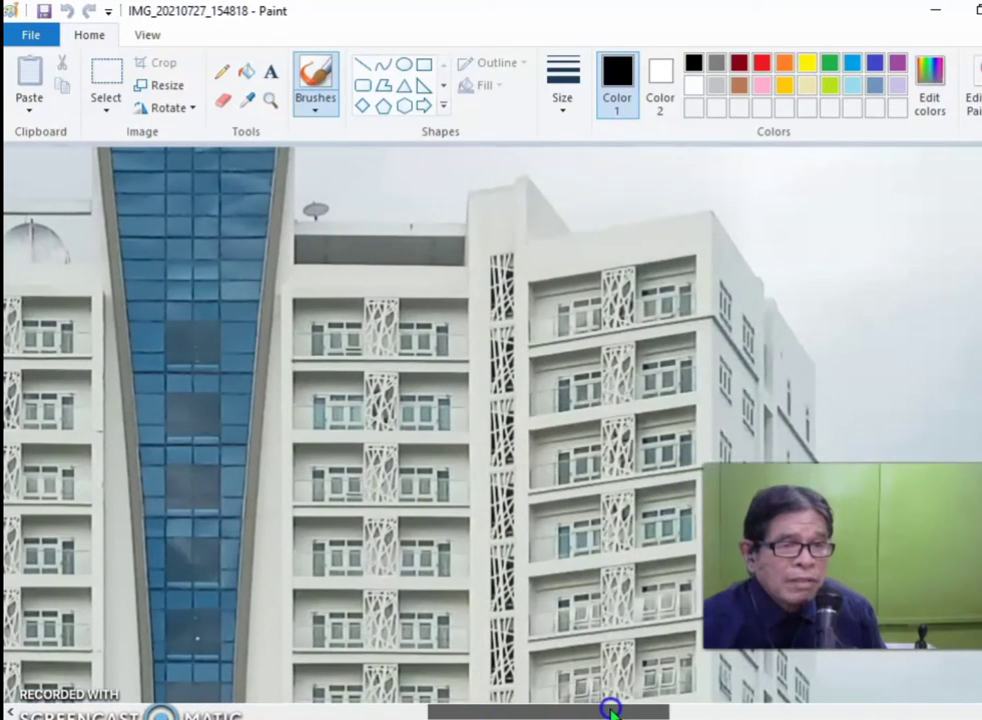
{"action": "scroll", "coordinate": [490, 420], "scroll_direction": "down", "scroll_amount": 15}
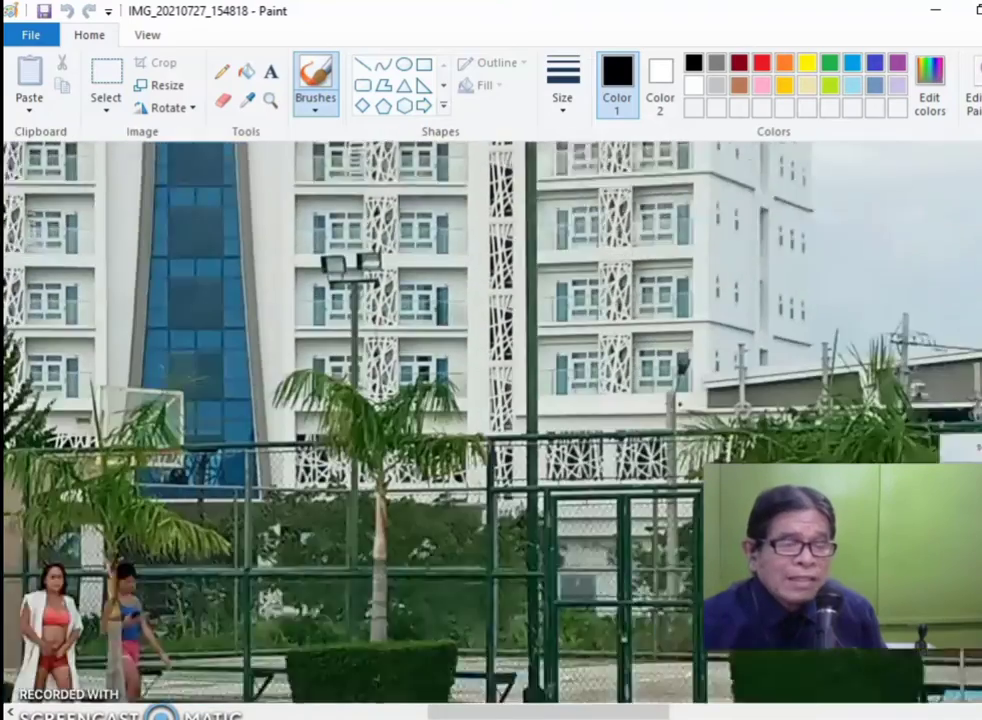
{"action": "scroll", "coordinate": [490, 420], "scroll_direction": "down", "scroll_amount": 3}
{"action": "scroll", "coordinate": [490, 420], "scroll_direction": "up", "scroll_amount": 15}
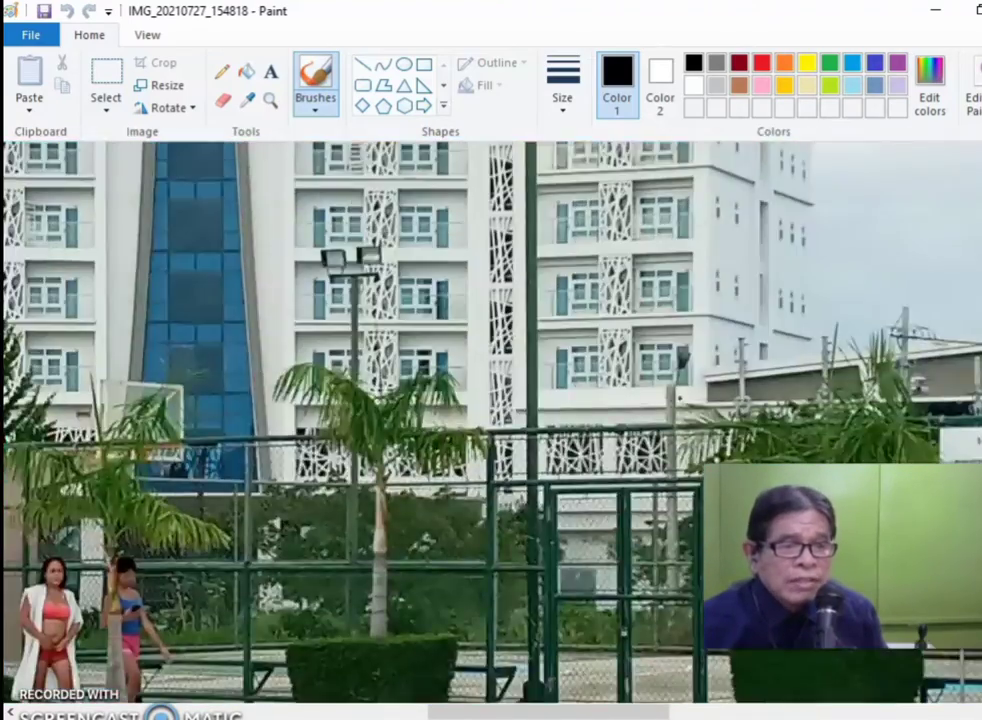
{"action": "scroll", "coordinate": [490, 420], "scroll_direction": "up", "scroll_amount": 2}
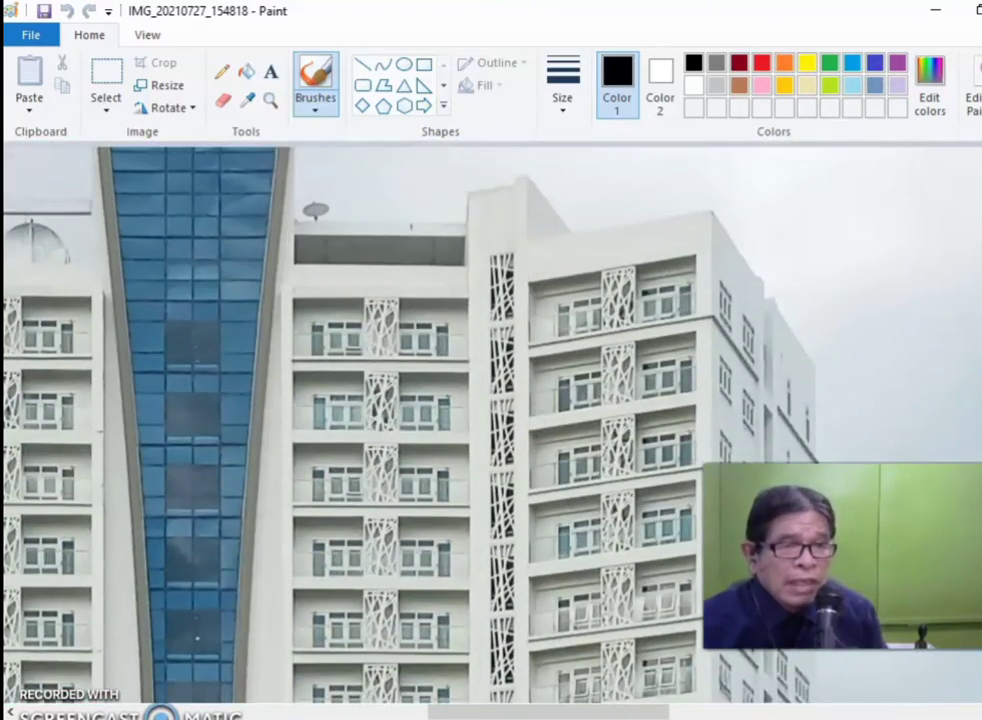
{"action": "left_click_drag", "start_coordinate": [620, 706], "coordinate": [160, 686]}
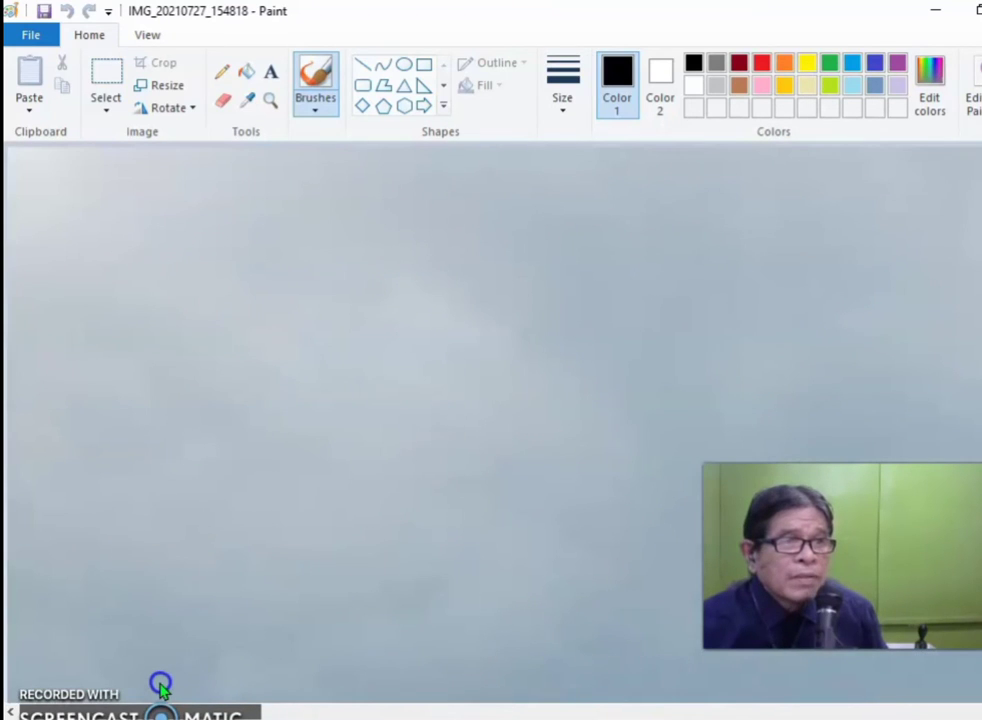
Resize the pool photo to 1000 pixels wide (1000 × 750), keeping aspect ratio
{"action": "left_click", "coordinate": [168, 91]}
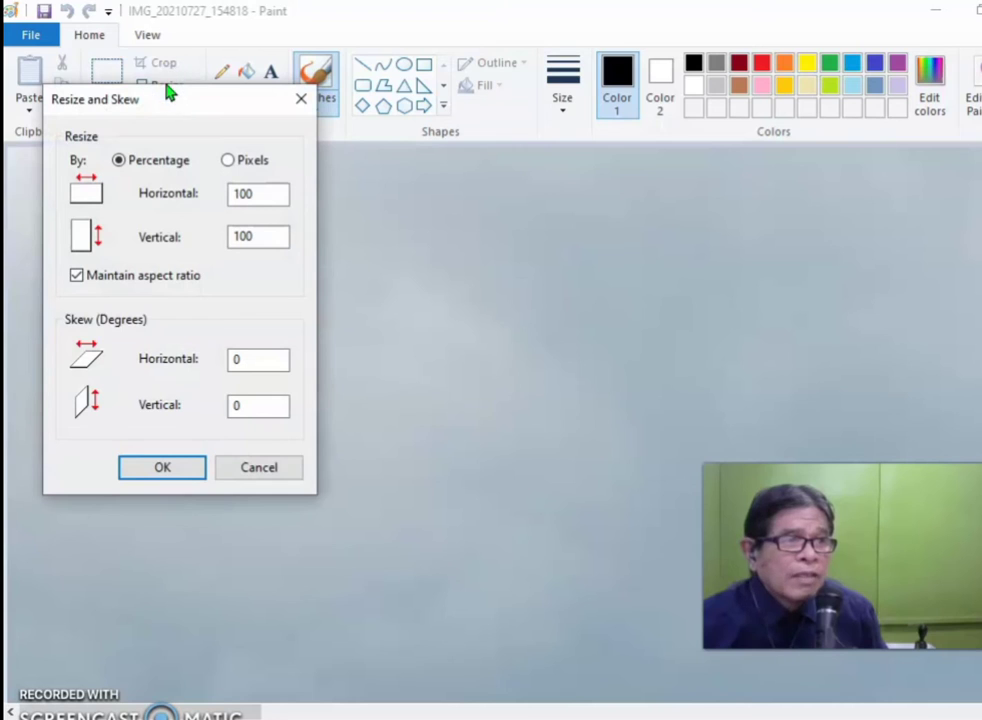
{"action": "left_click", "coordinate": [228, 162]}
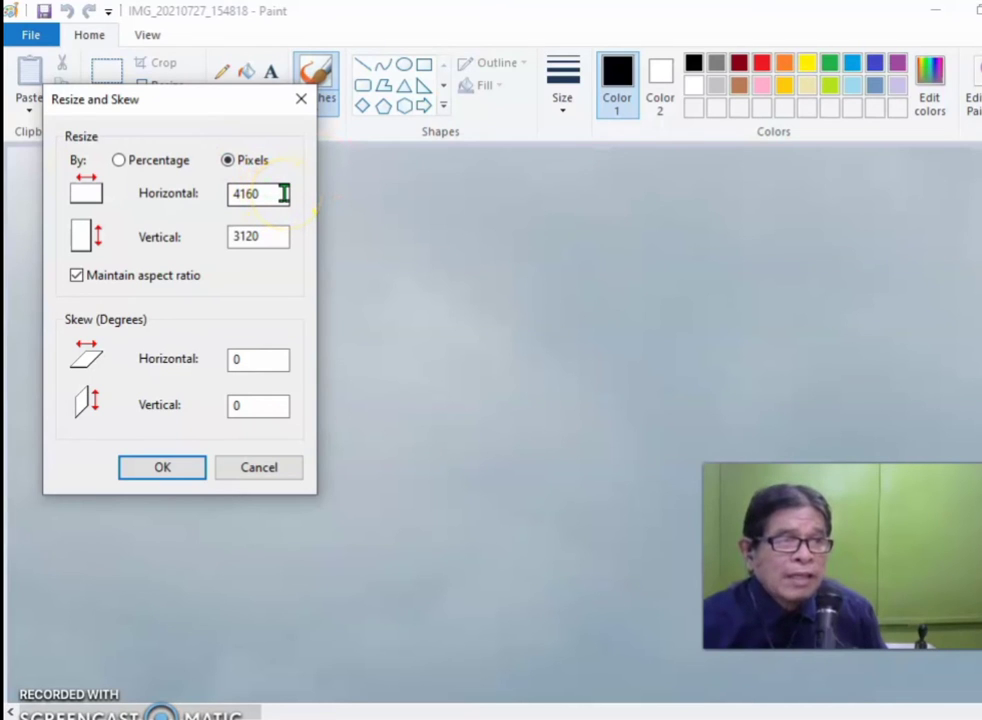
{"action": "left_click_drag", "start_coordinate": [284, 194], "coordinate": [219, 199]}
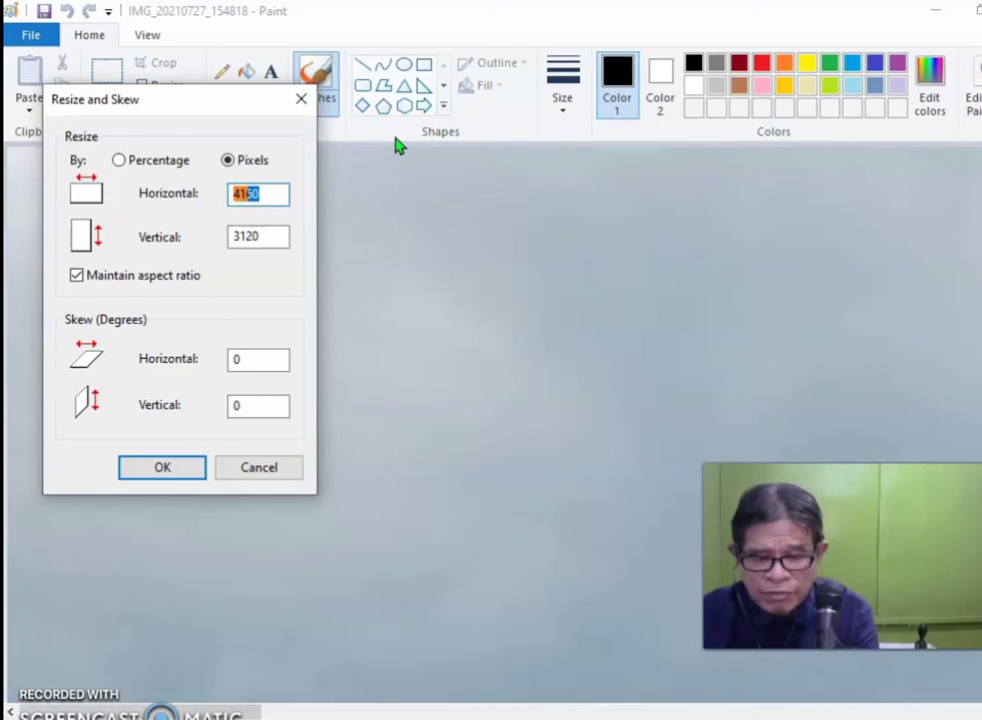
{"action": "type", "text": "1000"}
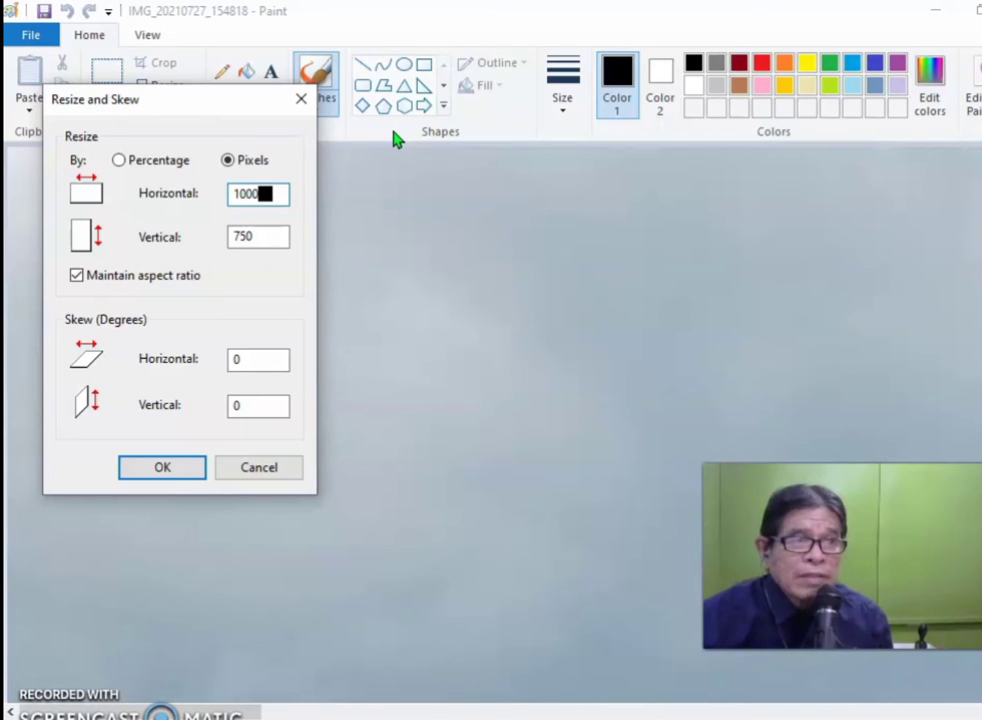
{"action": "left_click", "coordinate": [452, 215]}
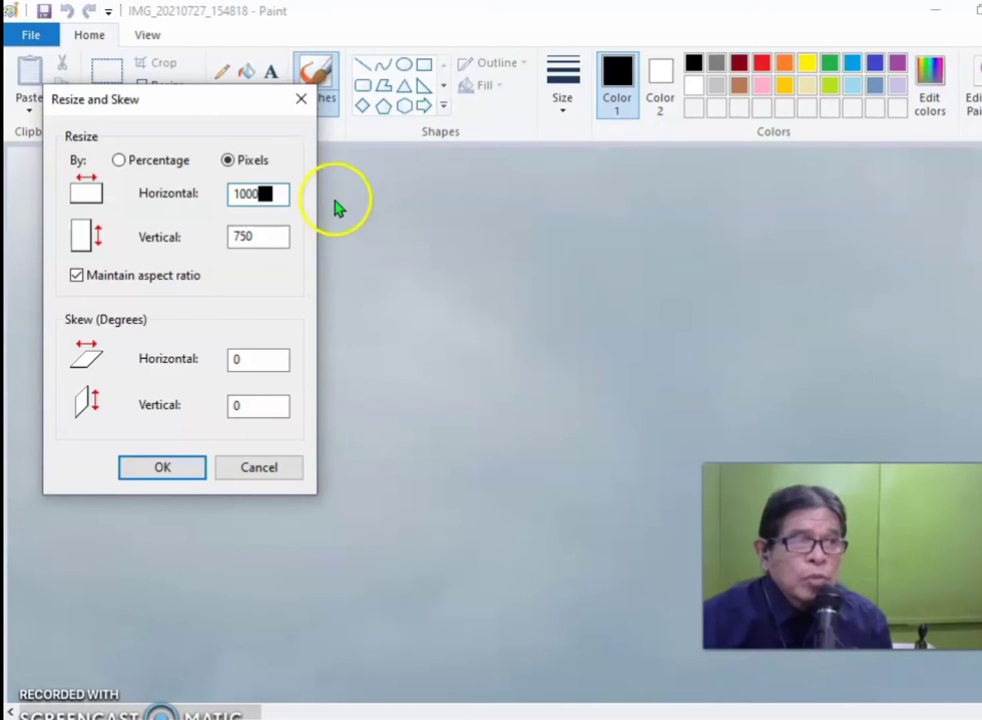
{"action": "left_click", "coordinate": [147, 470]}
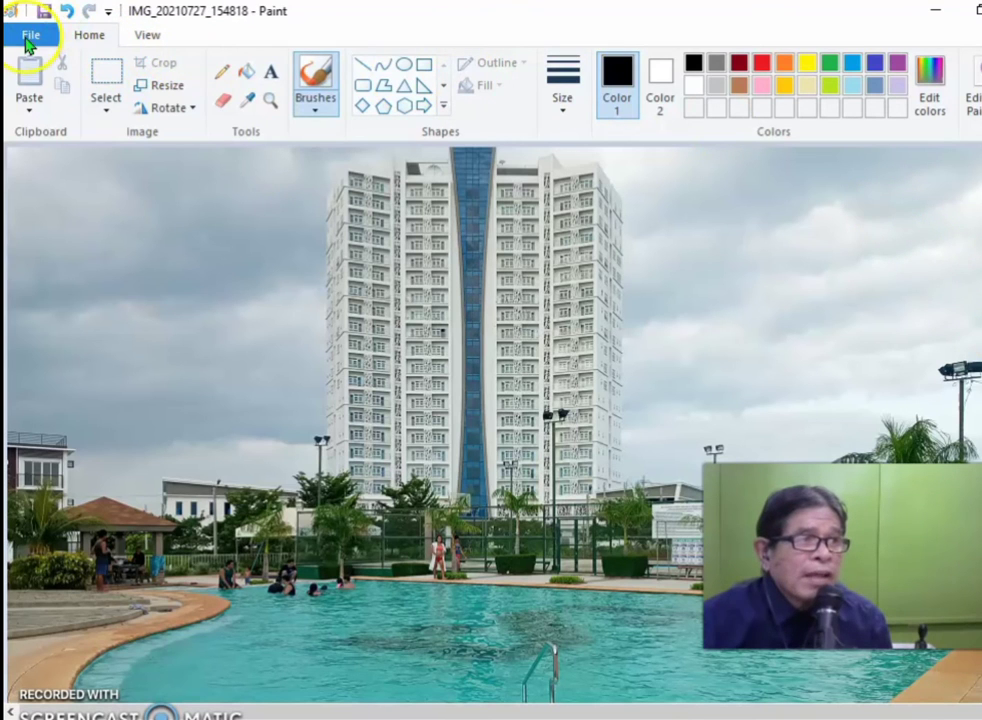
{"action": "left_click", "coordinate": [28, 42]}
{"action": "left_click", "coordinate": [54, 205]}
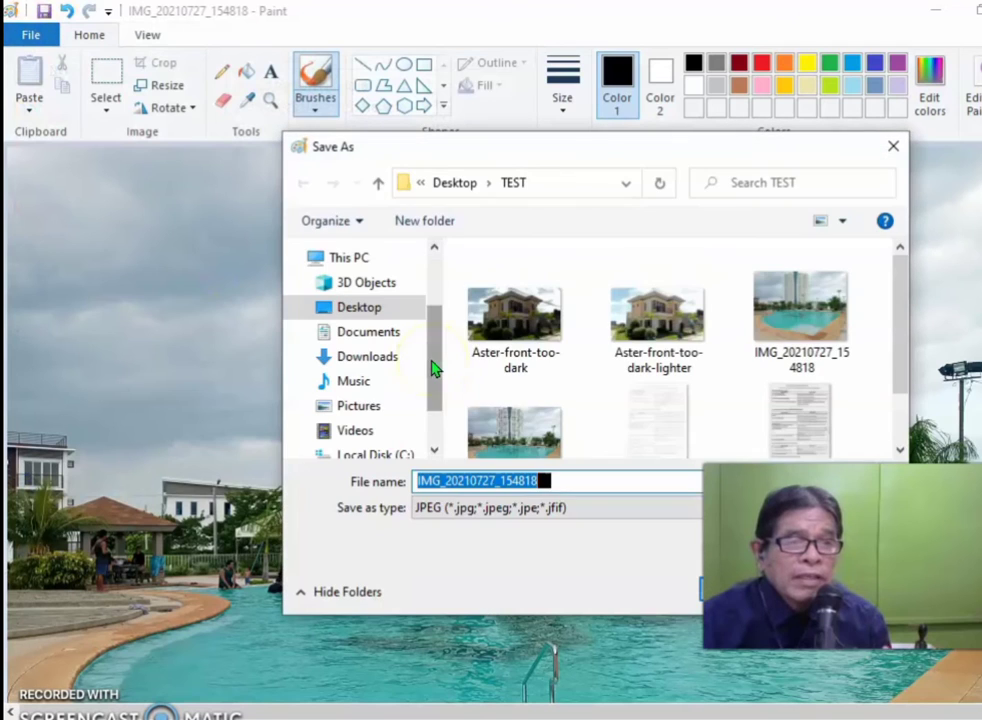
{"action": "left_click_drag", "start_coordinate": [903, 346], "coordinate": [903, 370]}
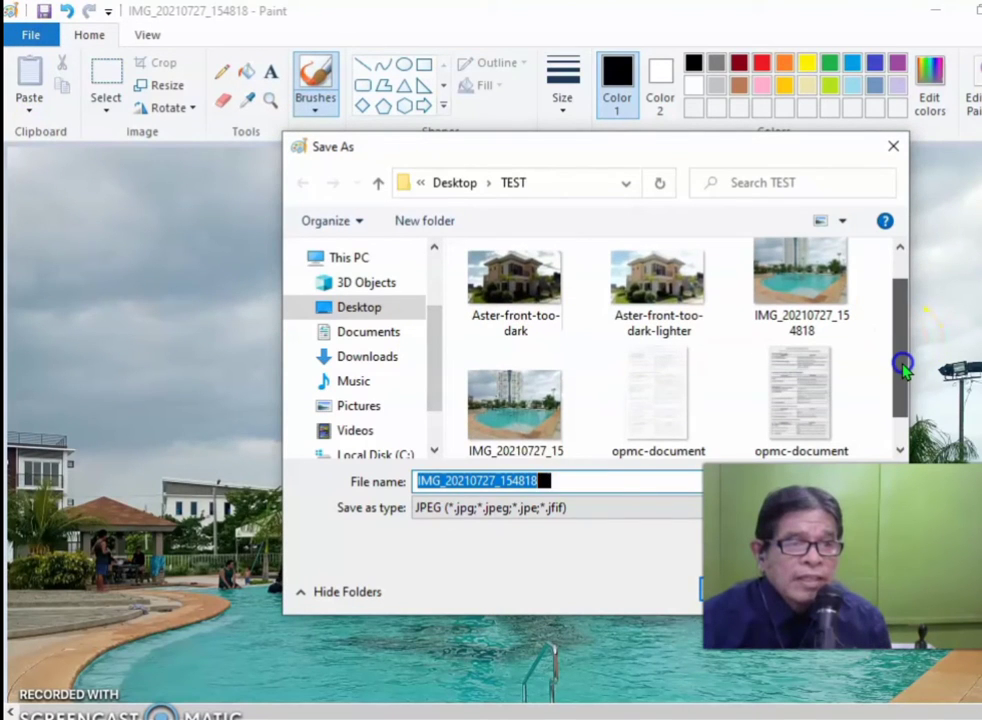
{"action": "left_click", "coordinate": [569, 477]}
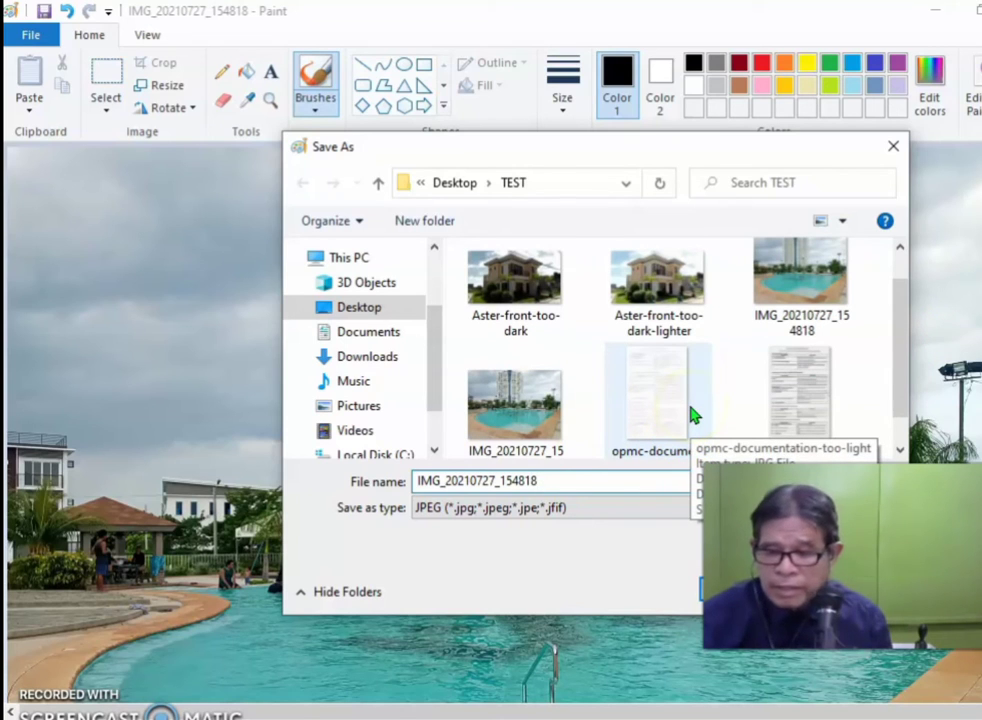
{"action": "type", "text": "-"}
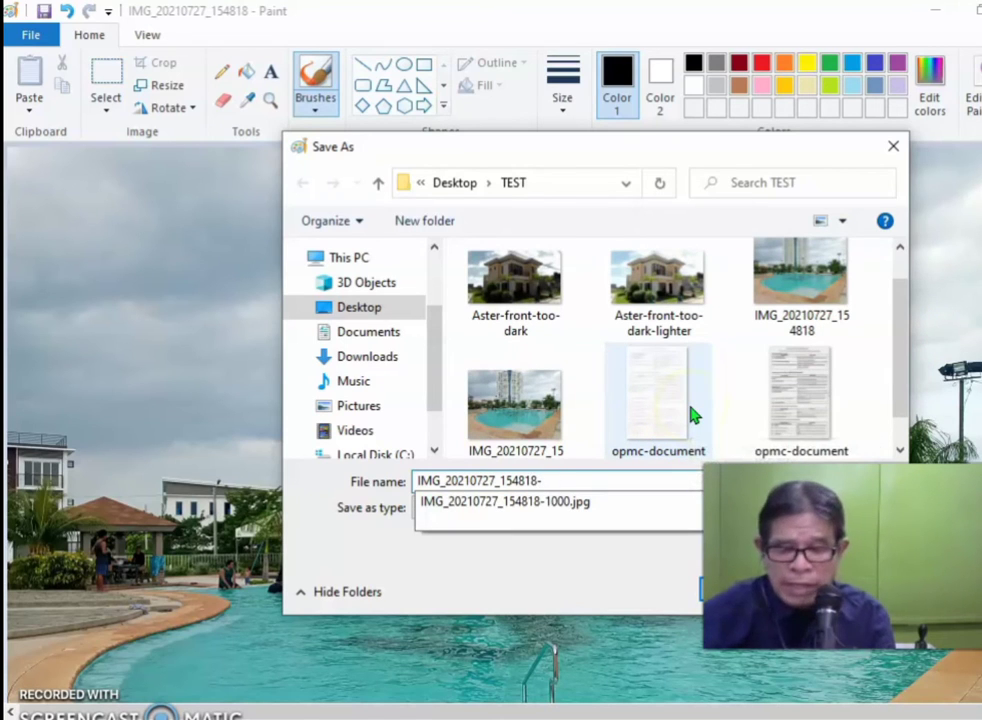
{"action": "type", "text": "10"}
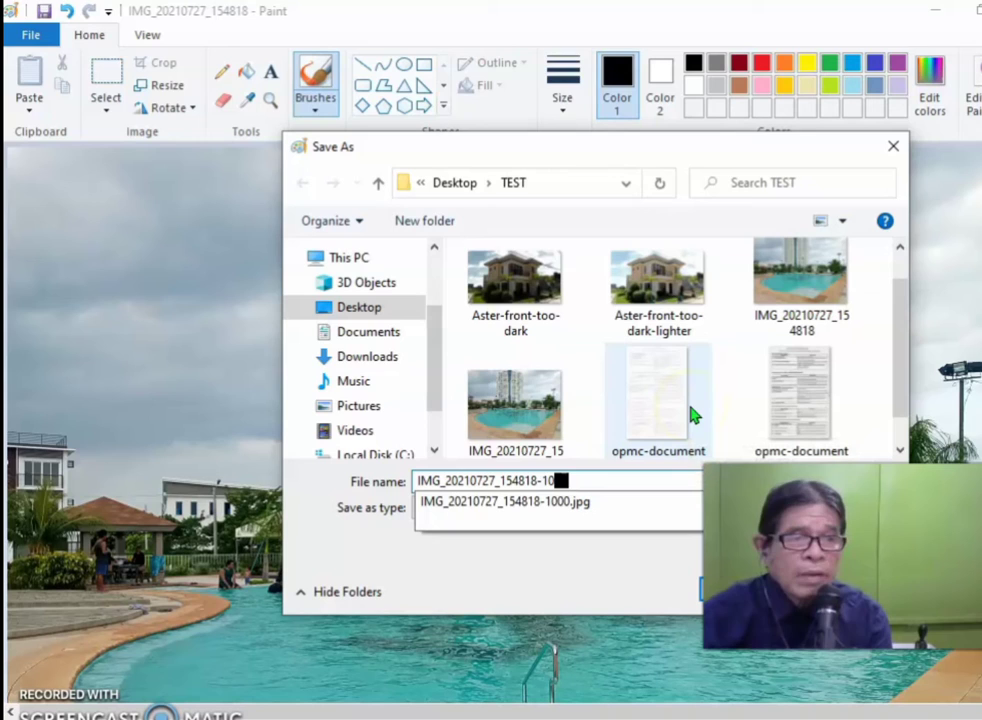
{"action": "type", "text": "00"}
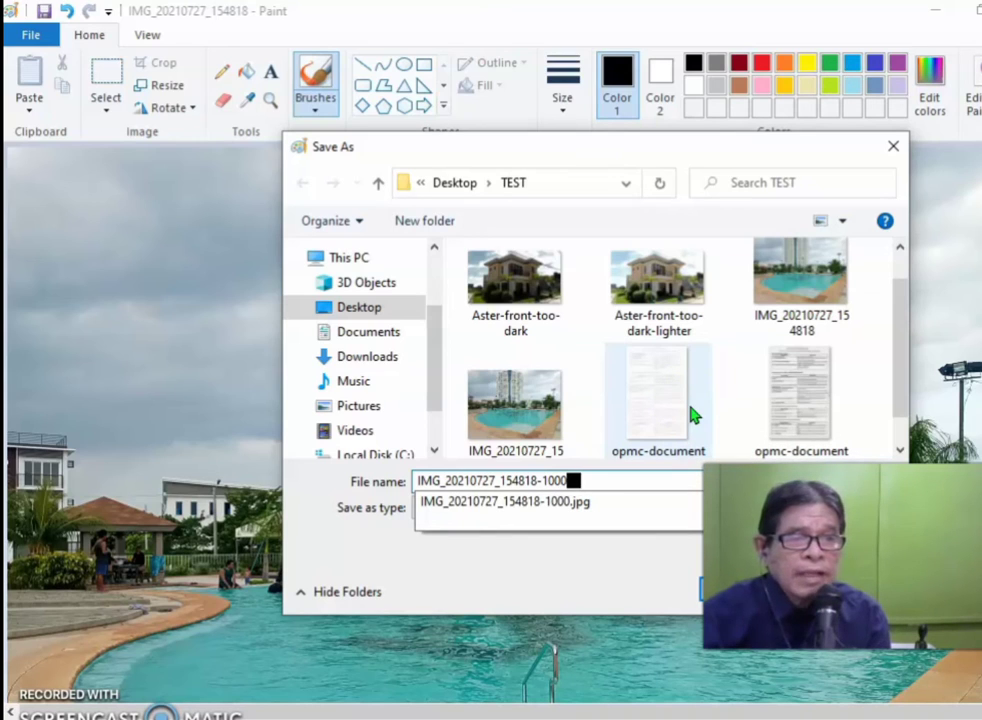
{"action": "type", "text": "-d"}
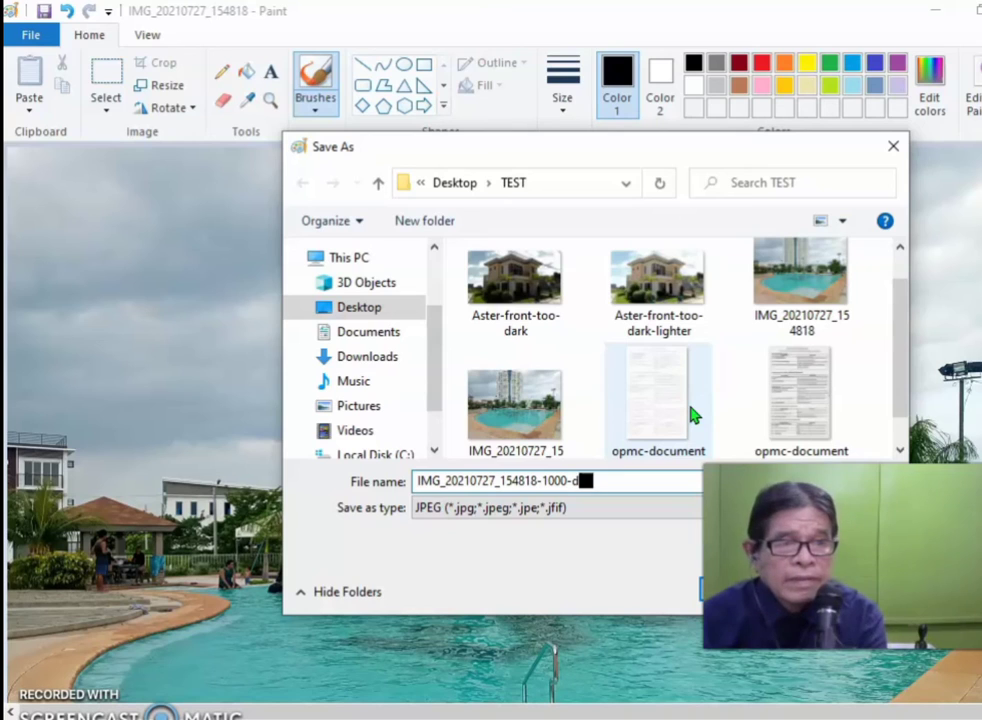
{"action": "left_click", "coordinate": [866, 693]}
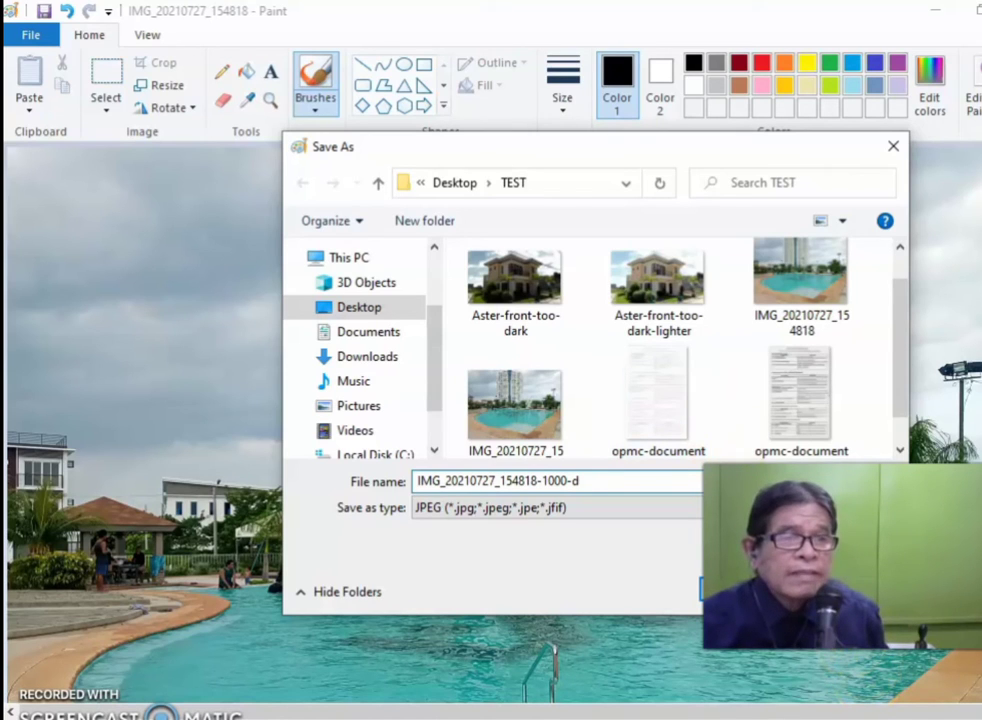
{"action": "left_click", "coordinate": [943, 713]}
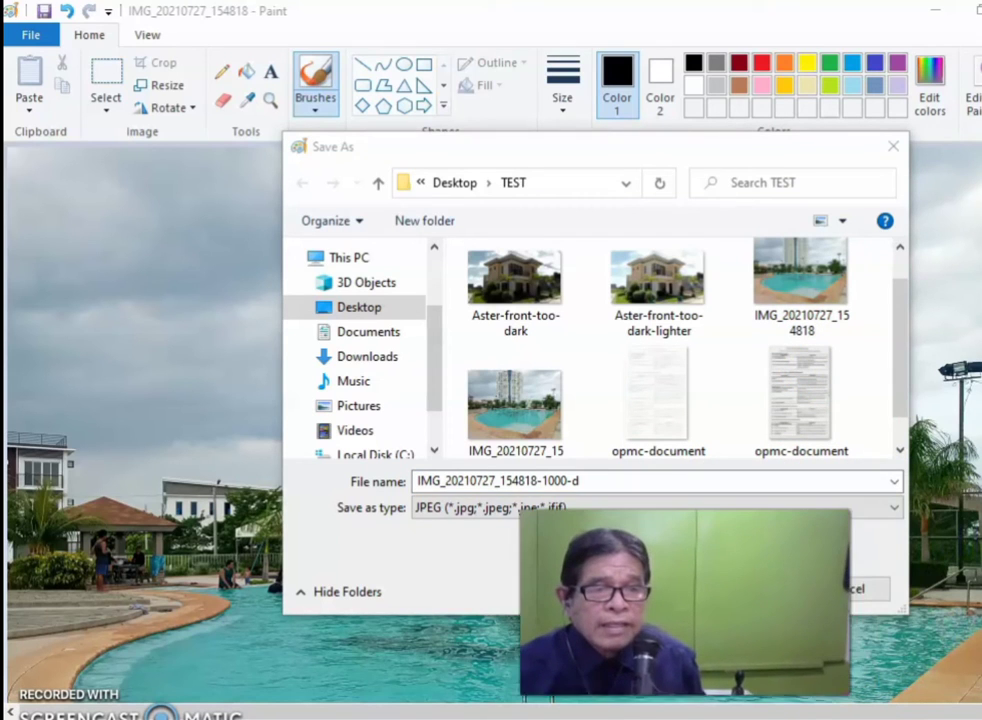
{"action": "left_click", "coordinate": [740, 592]}
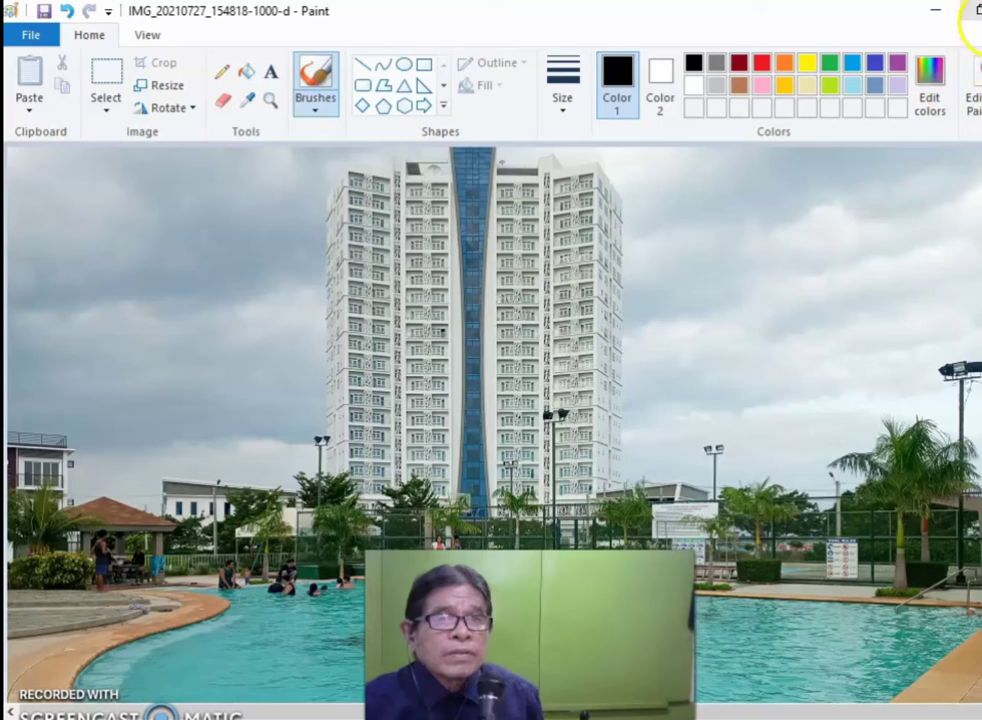
{"action": "left_click", "coordinate": [975, 14]}
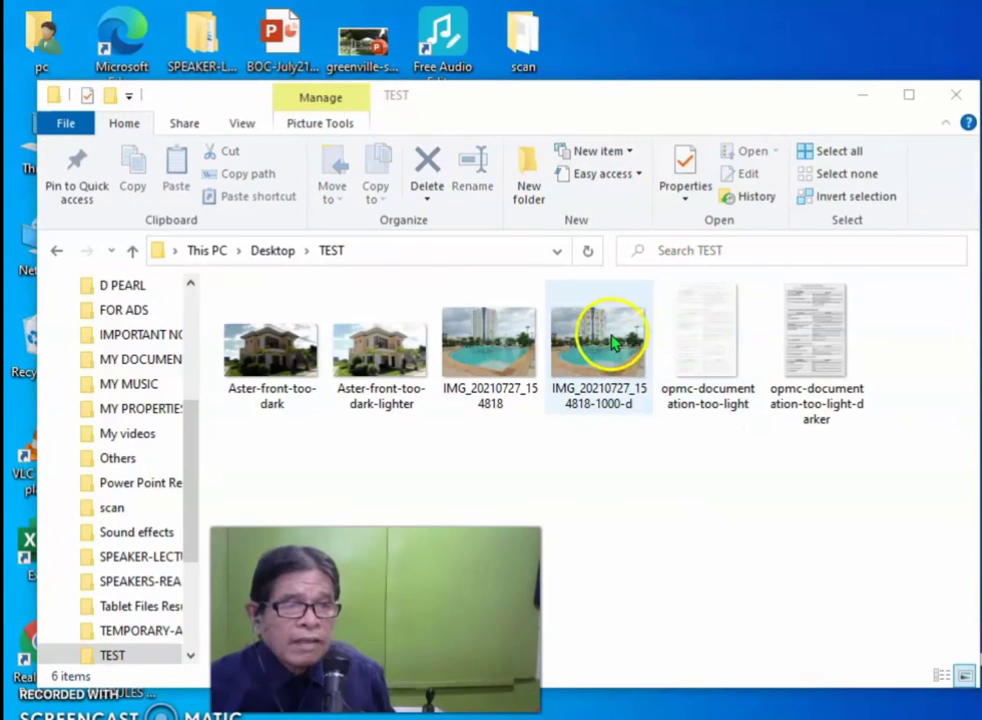
{"action": "left_click", "coordinate": [590, 340]}
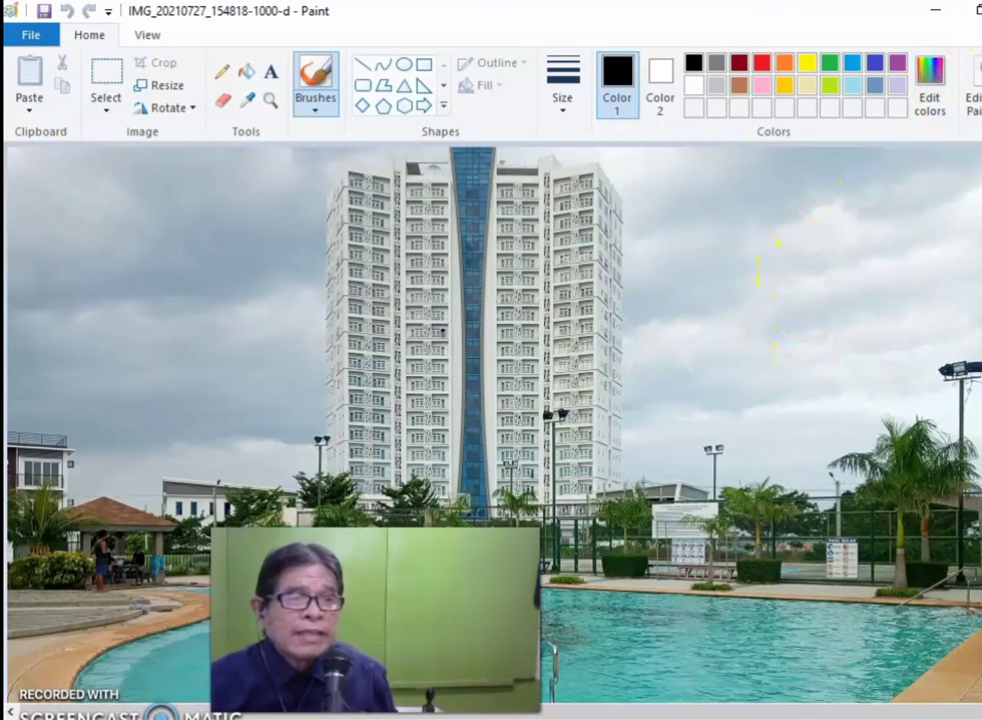
{"action": "key", "text": "alt+F4"}
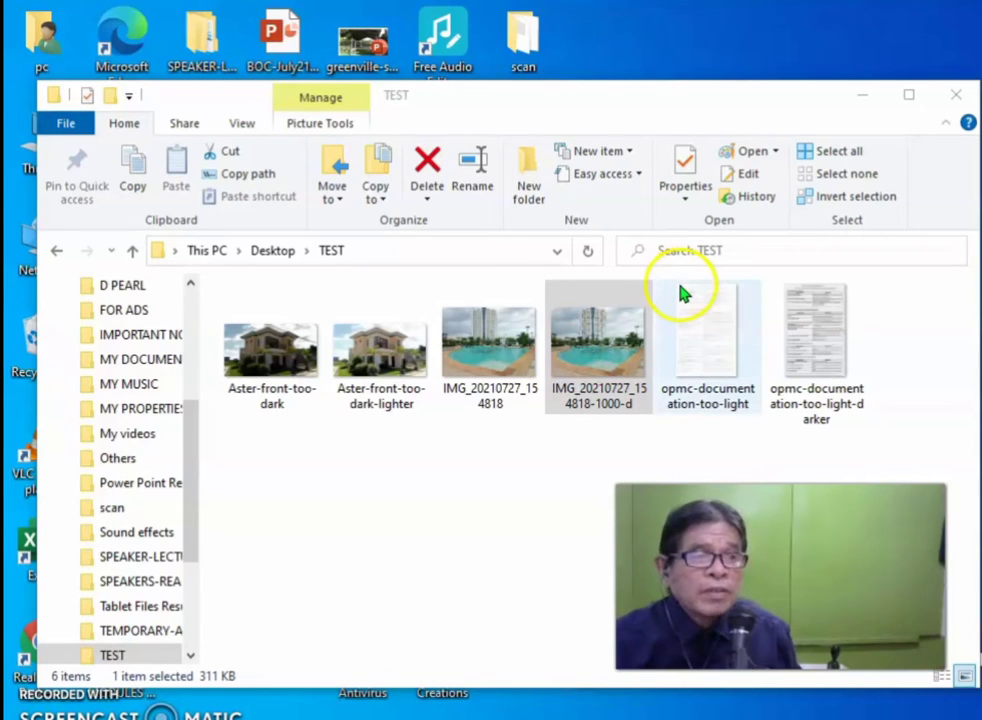
{"action": "left_click", "coordinate": [266, 354]}
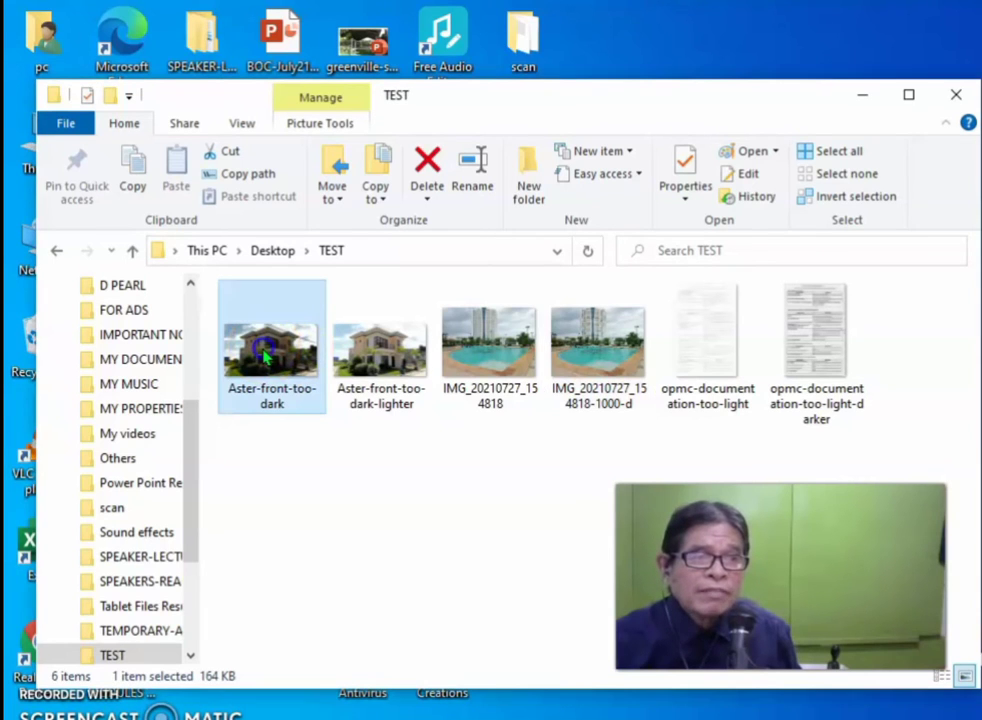
{"action": "double_click", "coordinate": [266, 354]}
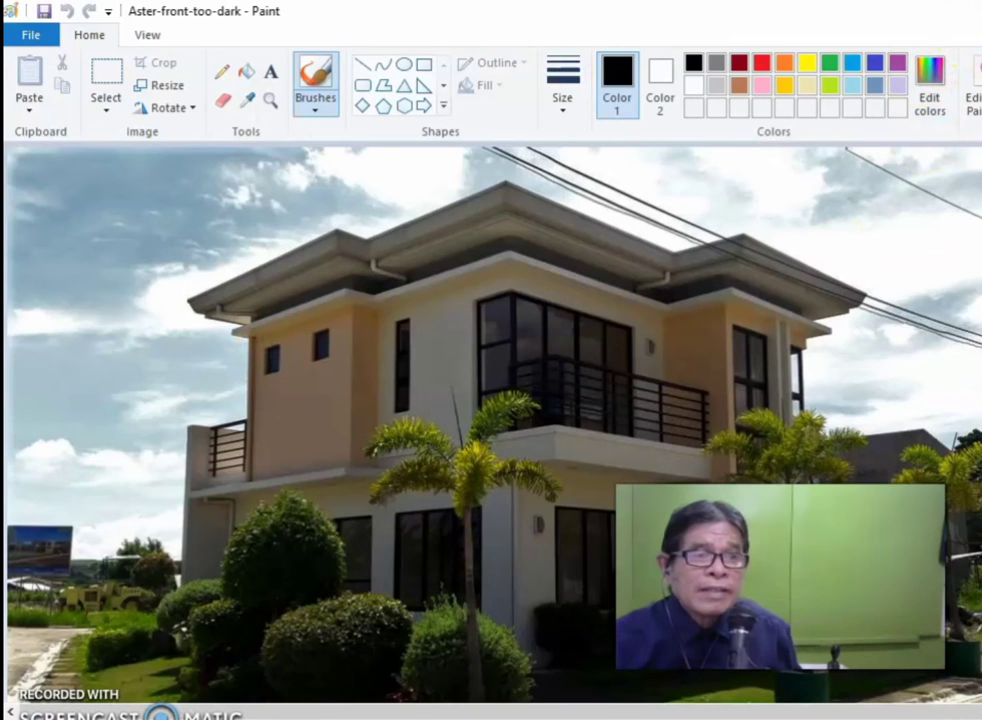
{"action": "key", "text": "alt+F4"}
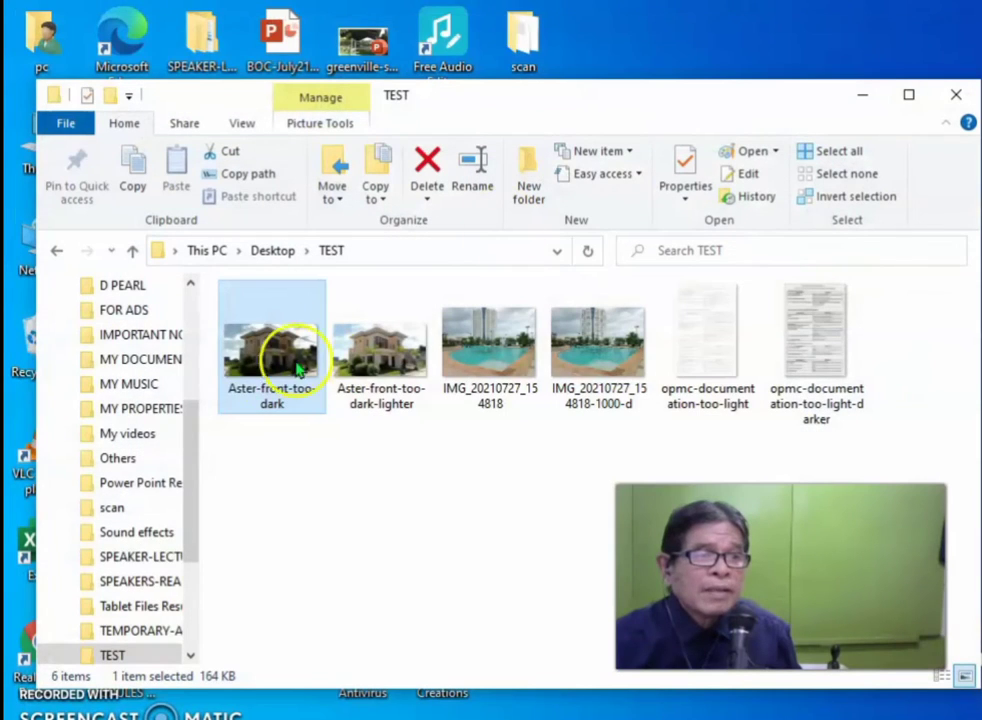
{"action": "right_click", "coordinate": [252, 355]}
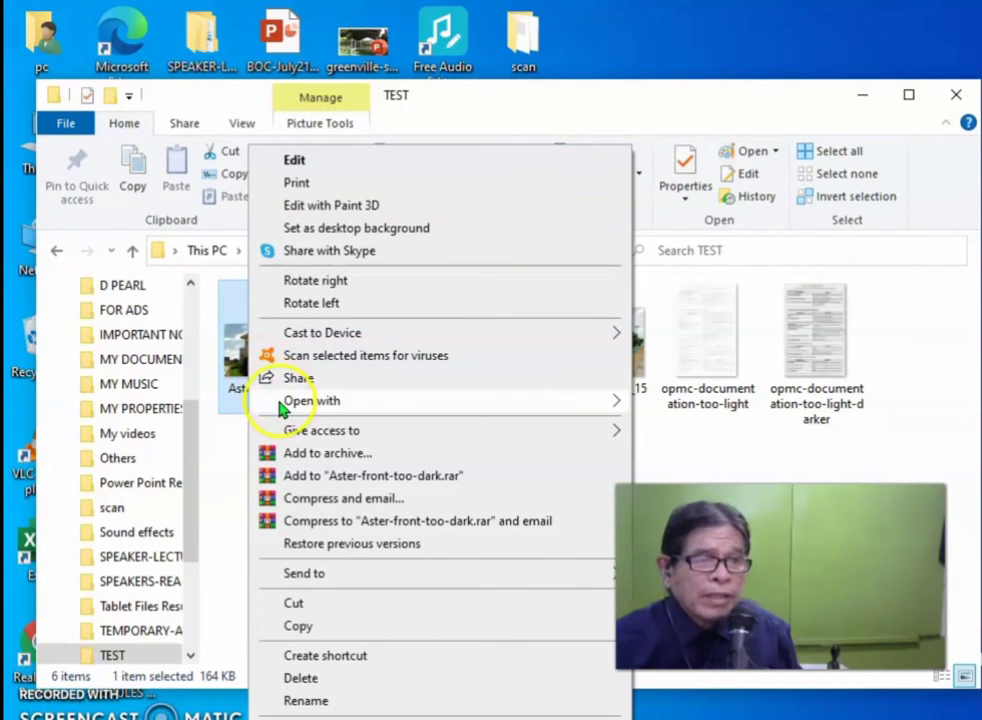
{"action": "left_click", "coordinate": [682, 482]}
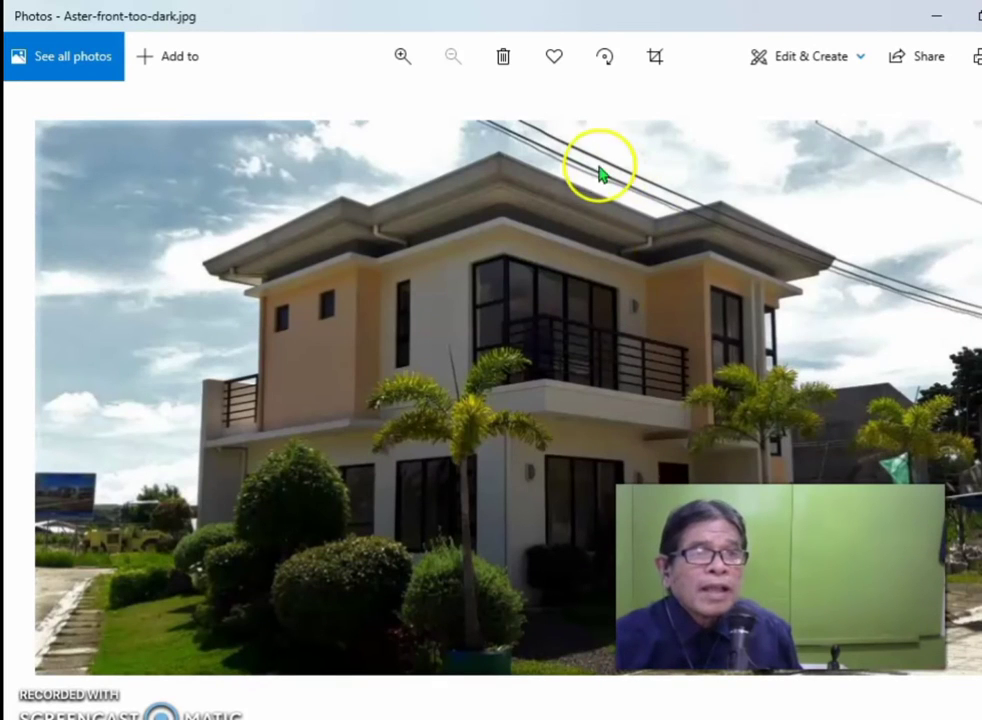
Open the Aster-front-too-dark house photo in the Photos editor via Edit & Create > Edit
{"action": "left_click", "coordinate": [805, 66]}
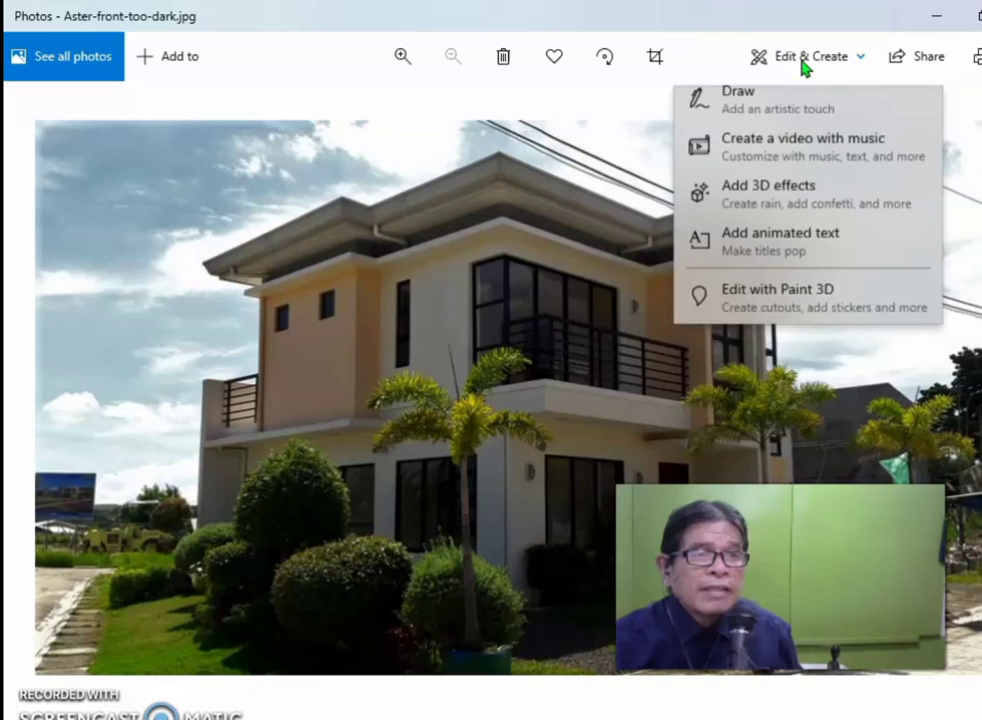
{"action": "left_click", "coordinate": [724, 124]}
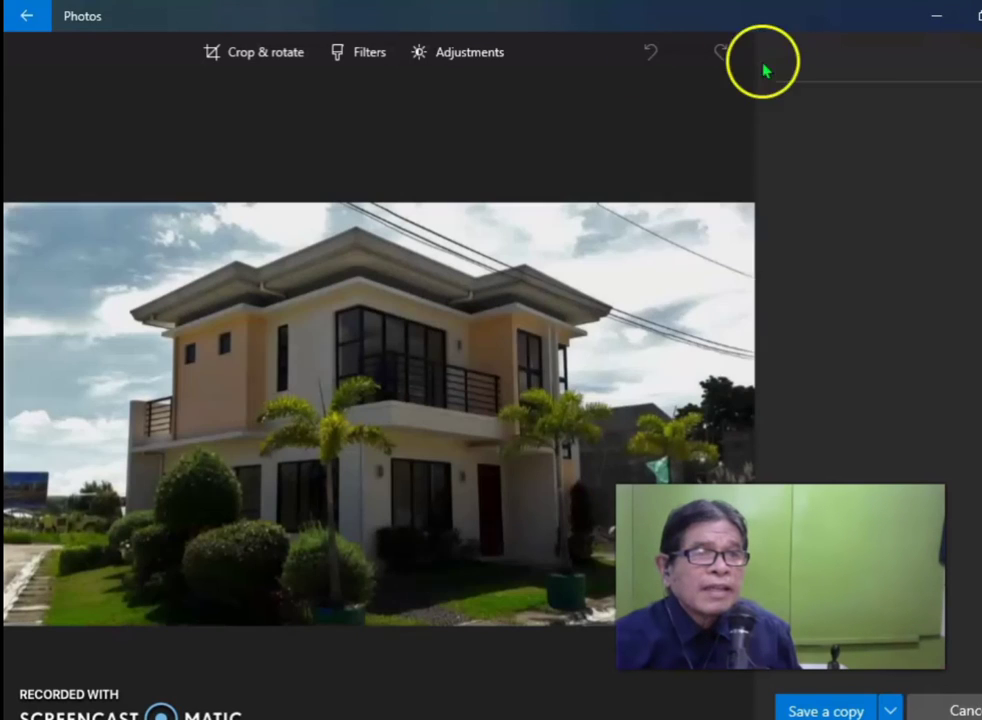
{"action": "left_click", "coordinate": [463, 56]}
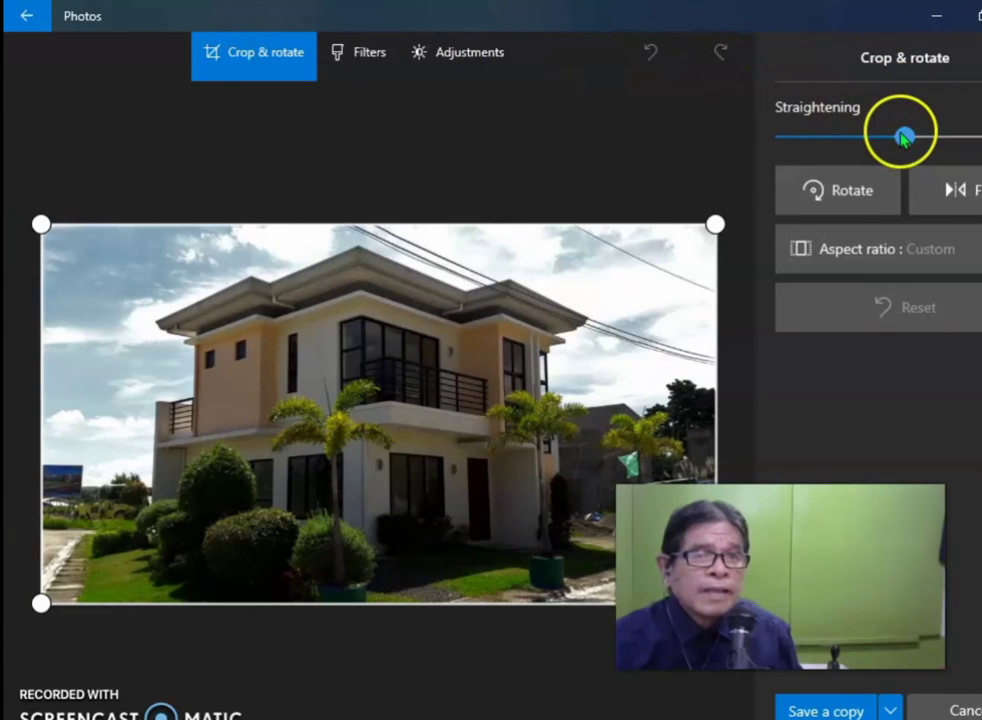
On the Adjustments tab, raise the Light slider to 3
{"action": "left_click", "coordinate": [451, 50]}
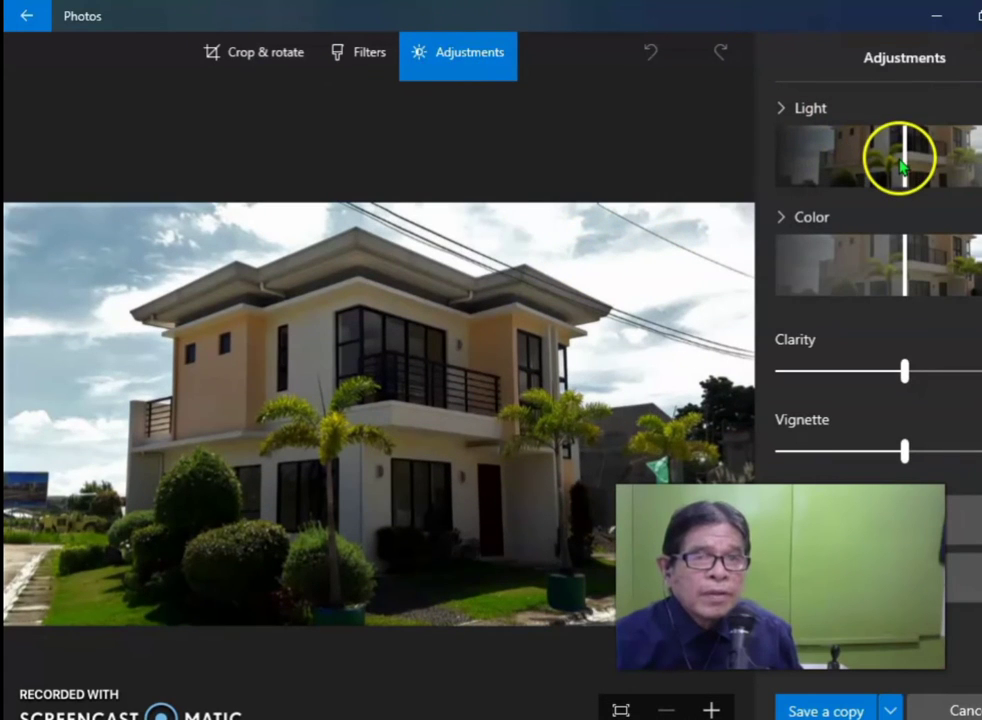
{"action": "left_click_drag", "start_coordinate": [905, 173], "coordinate": [981, 165]}
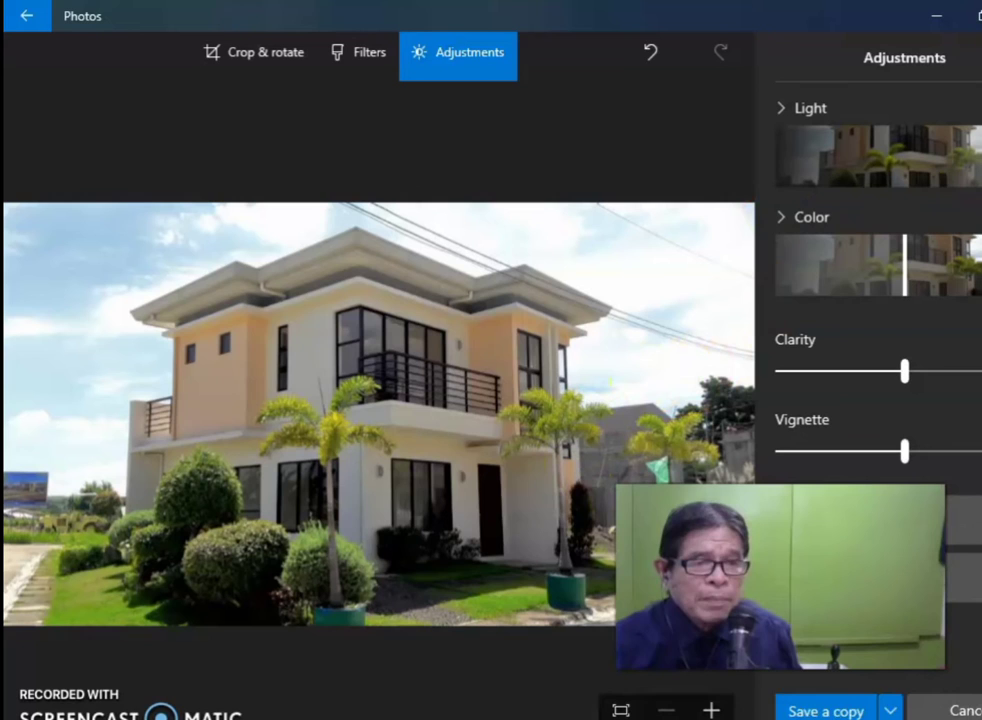
Save a copy of the brightened photo named Aster-front-too-dark-light
{"action": "left_click", "coordinate": [828, 708]}
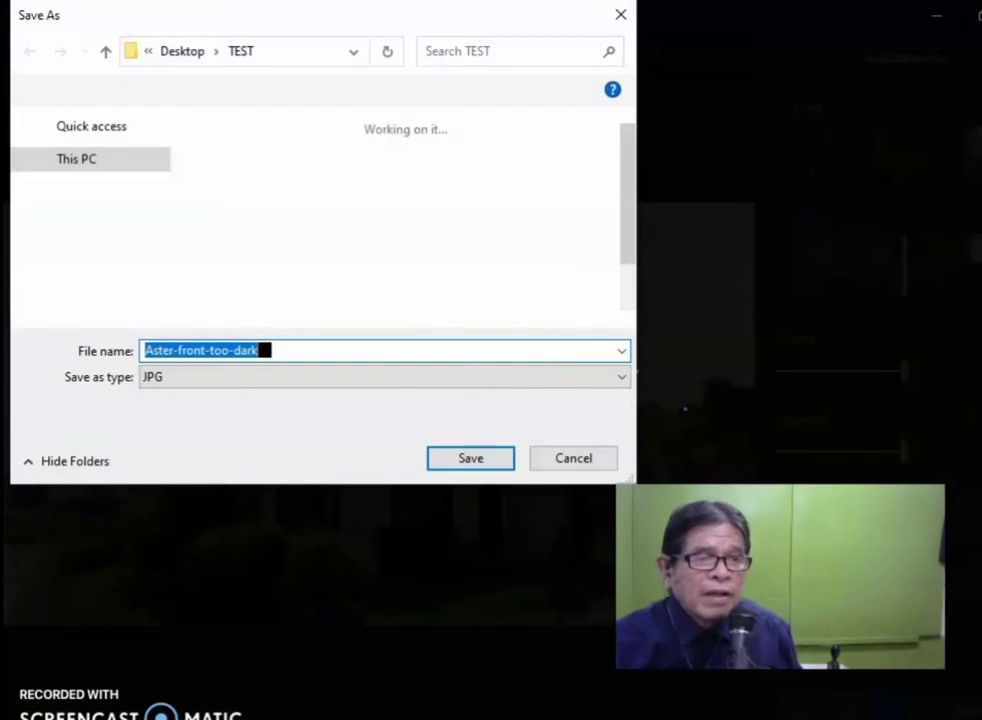
{"action": "left_click", "coordinate": [300, 352]}
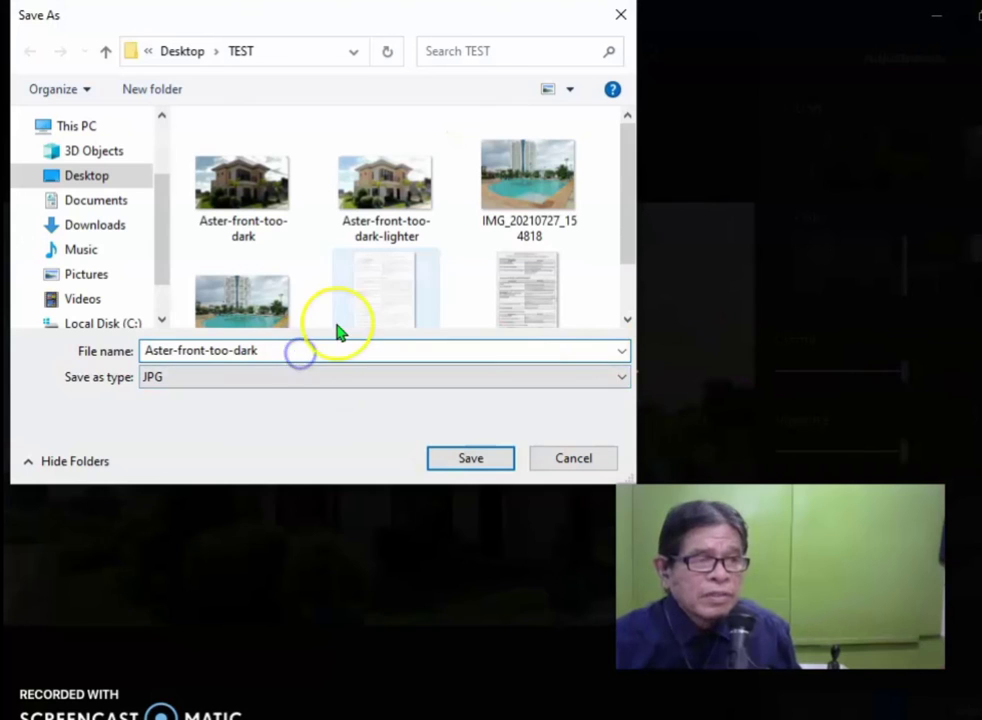
{"action": "type", "text": "-"}
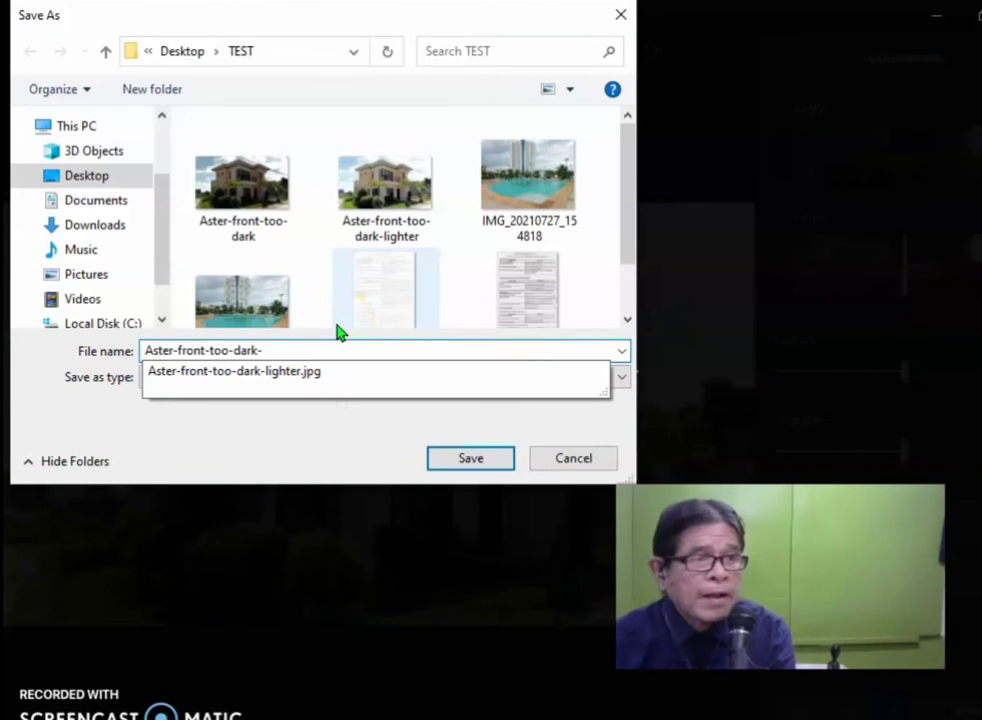
{"action": "type", "text": "light"}
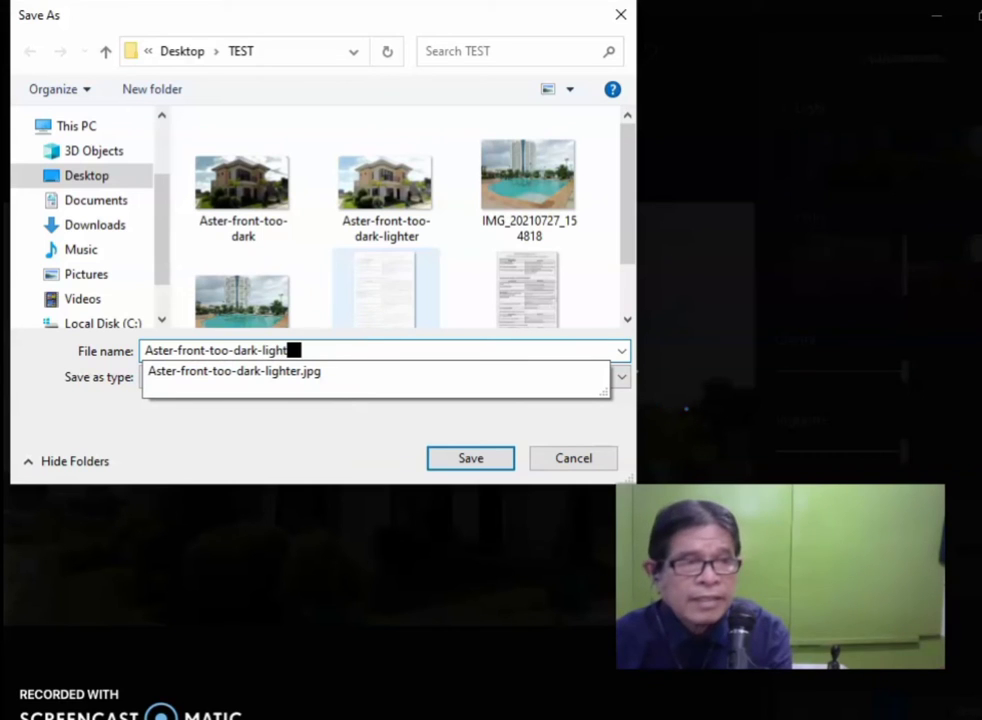
{"action": "left_click", "coordinate": [476, 461]}
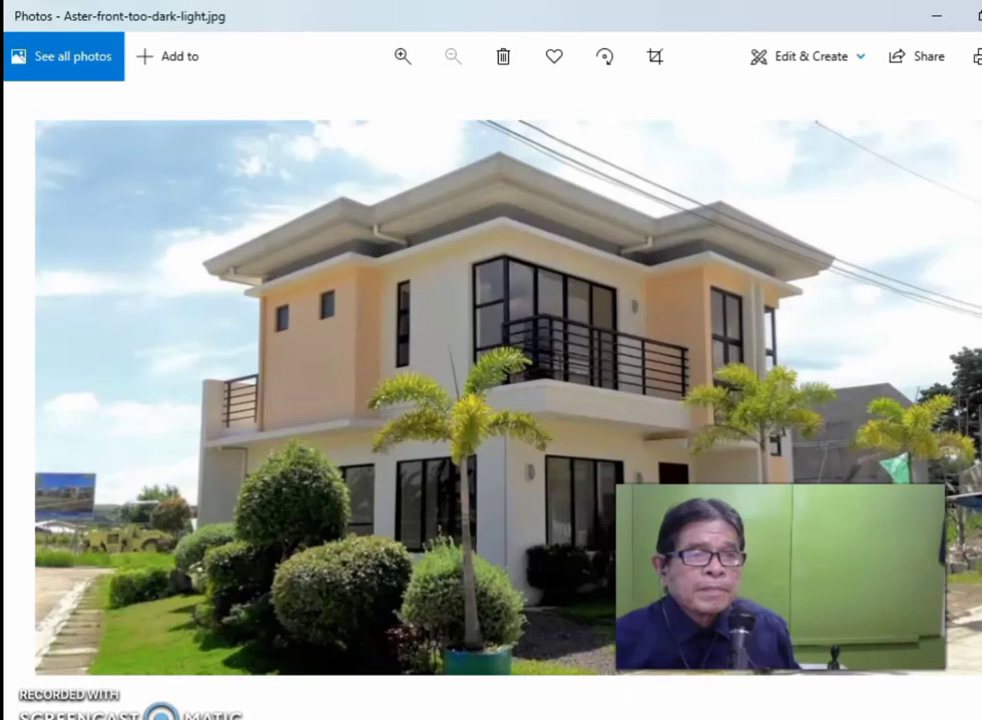
Close Photos, then open the new lighter house copy to check it and close it
{"action": "left_click", "coordinate": [937, 15]}
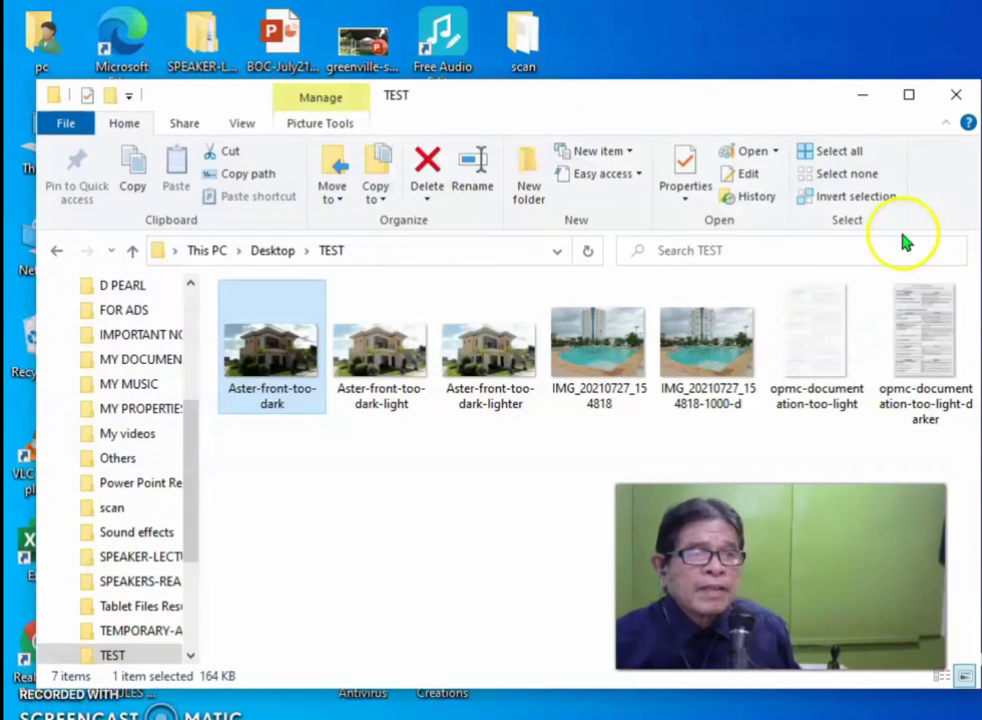
{"action": "double_click", "coordinate": [365, 345]}
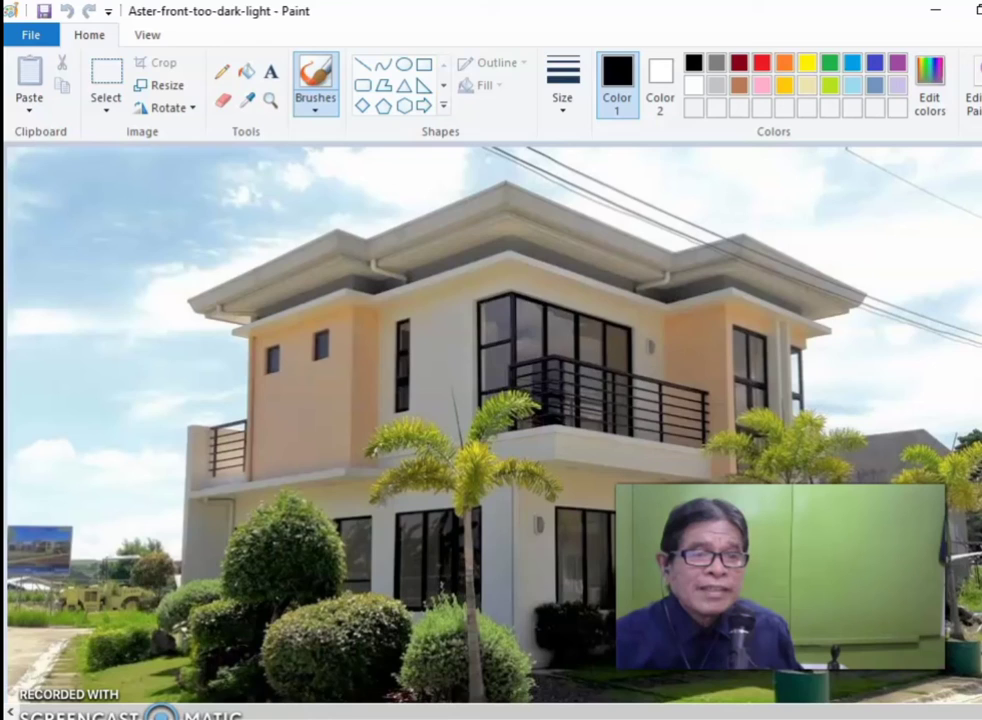
{"action": "key", "text": "alt+F4"}
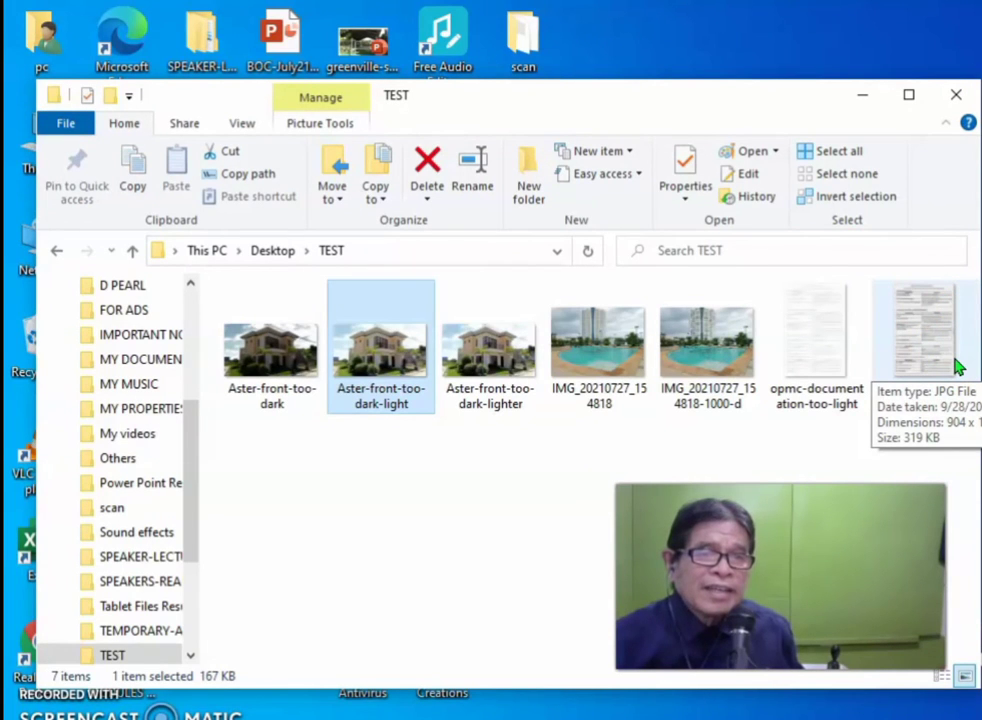
Preview opmc-documentation-too-light, then open it with Photos
{"action": "left_click", "coordinate": [808, 358]}
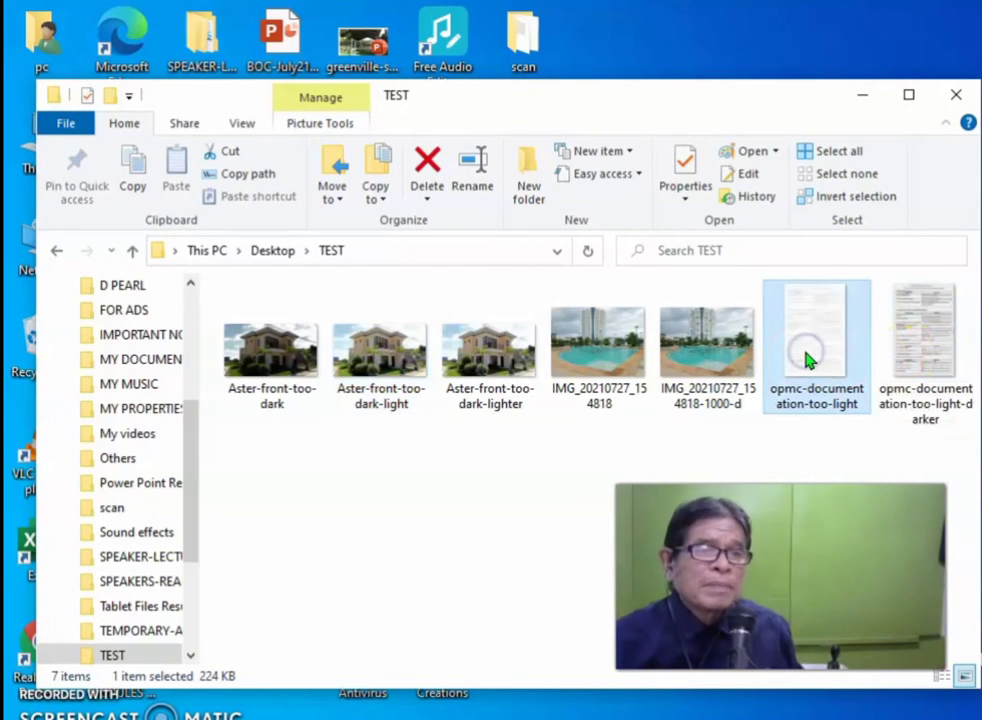
{"action": "double_click", "coordinate": [808, 358]}
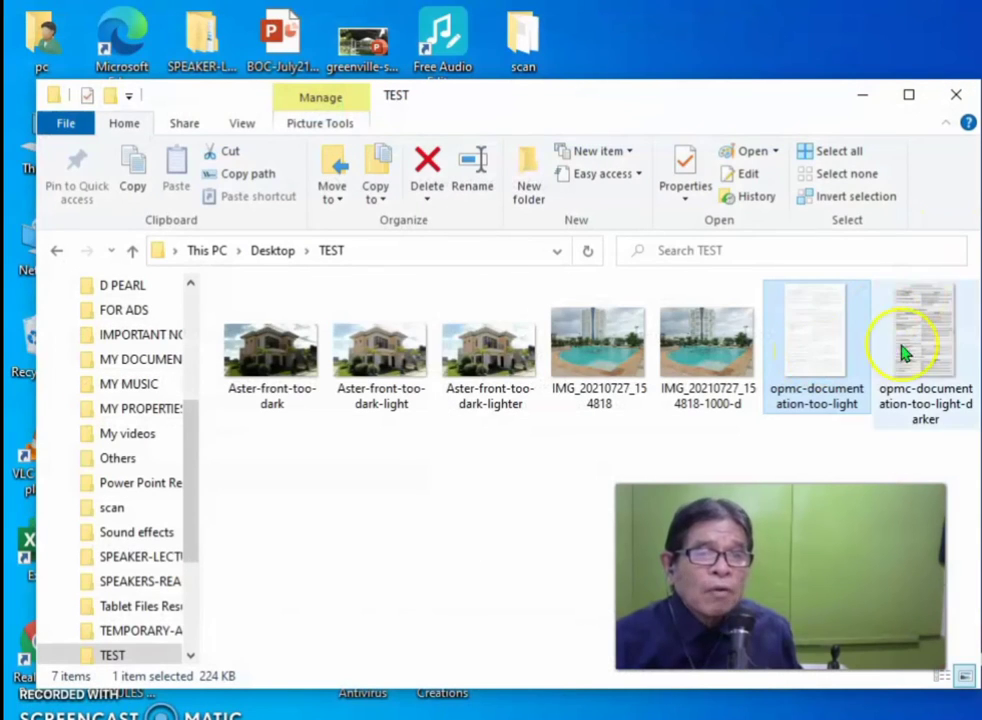
{"action": "left_click", "coordinate": [812, 343]}
{"action": "right_click", "coordinate": [812, 344]}
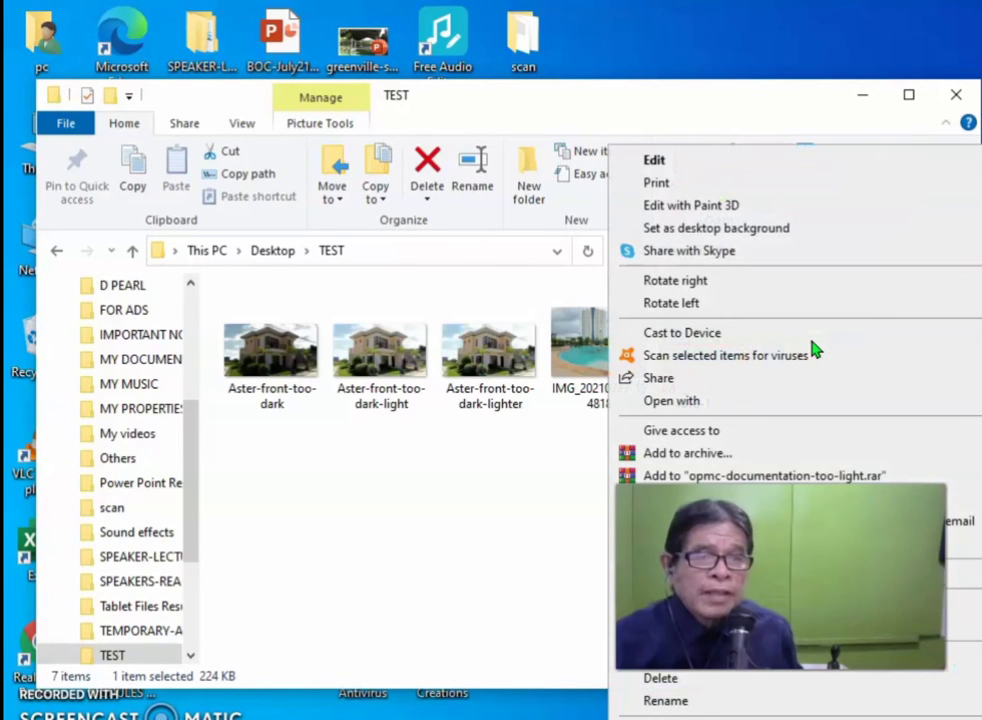
{"action": "mouse_move", "coordinate": [689, 401]}
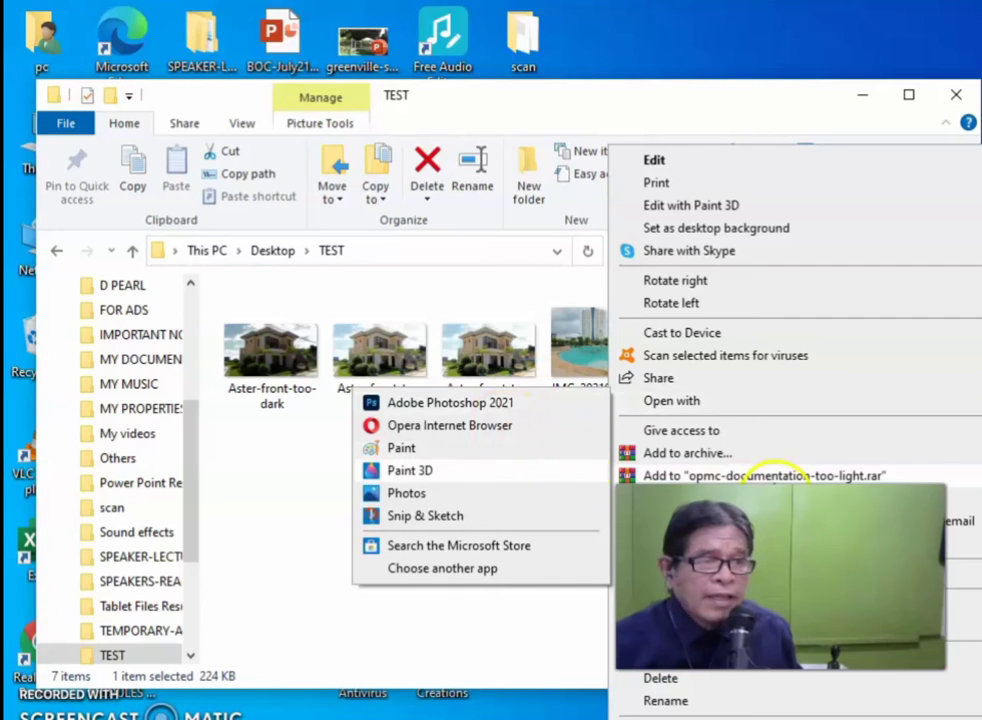
{"action": "left_click", "coordinate": [397, 500]}
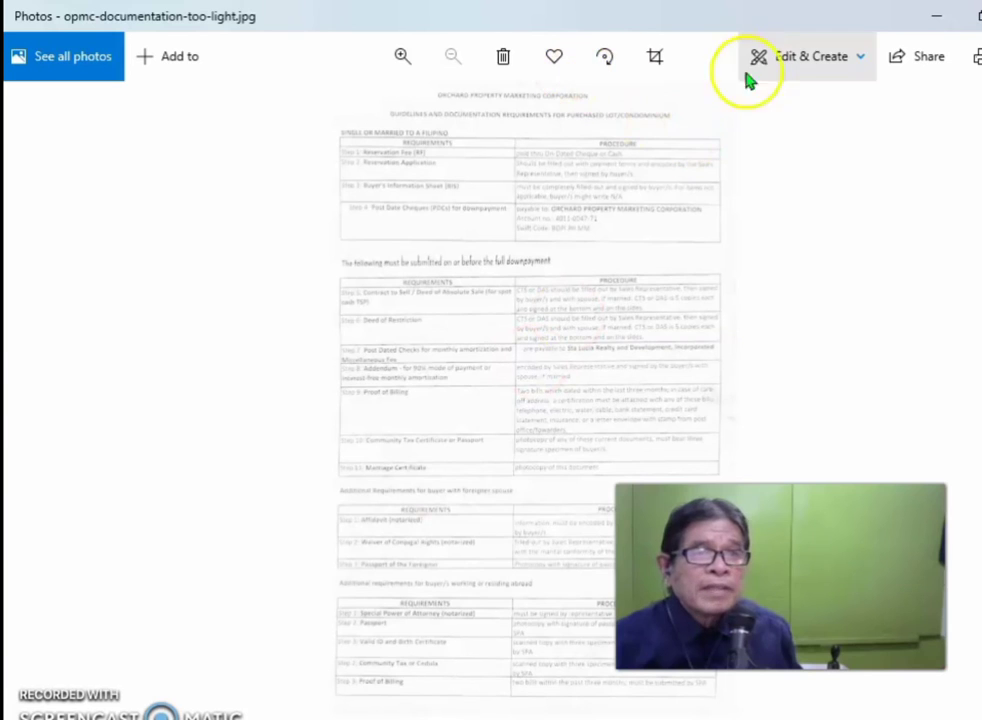
Lower the scan's Light to -90 in the Photos editor and start saving a copy
{"action": "left_click", "coordinate": [818, 58]}
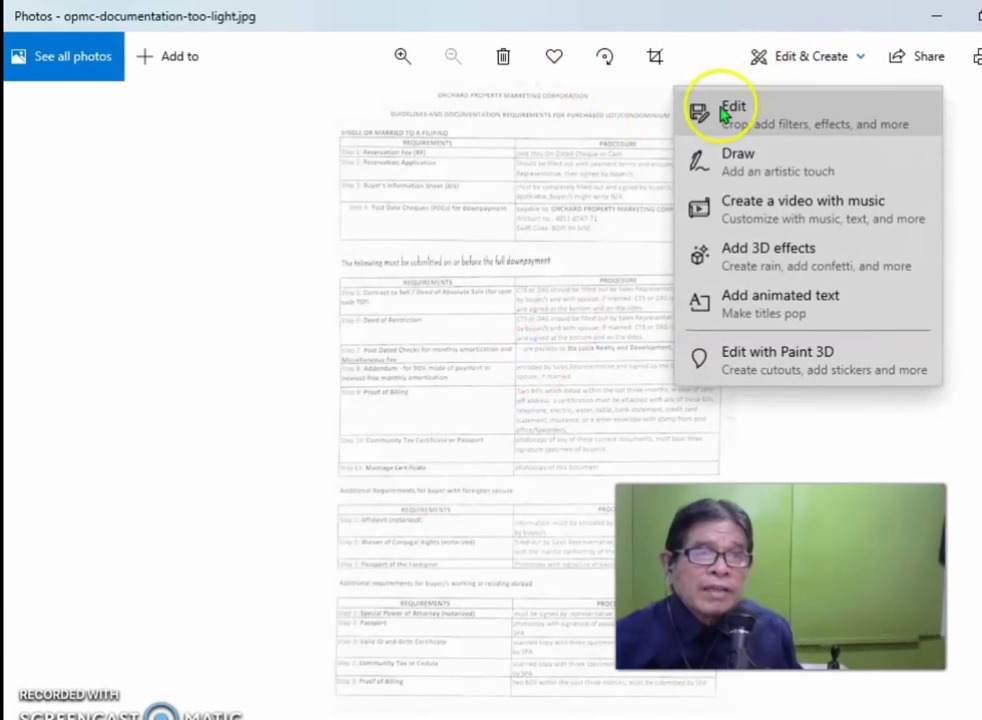
{"action": "left_click", "coordinate": [724, 112]}
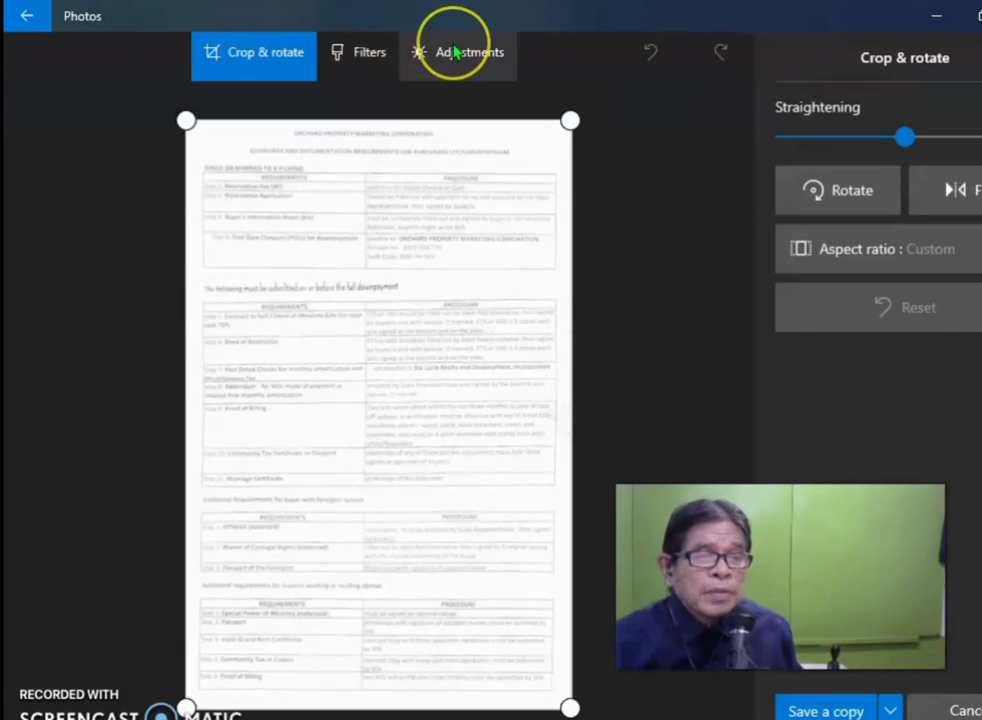
{"action": "left_click", "coordinate": [455, 52]}
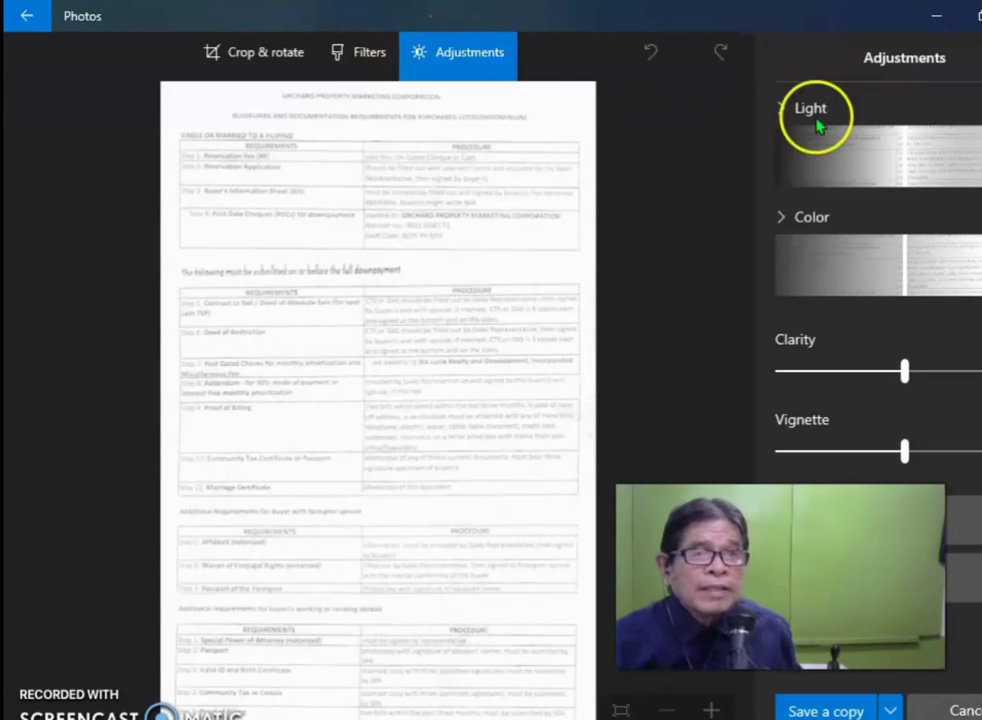
{"action": "mouse_move", "coordinate": [909, 160]}
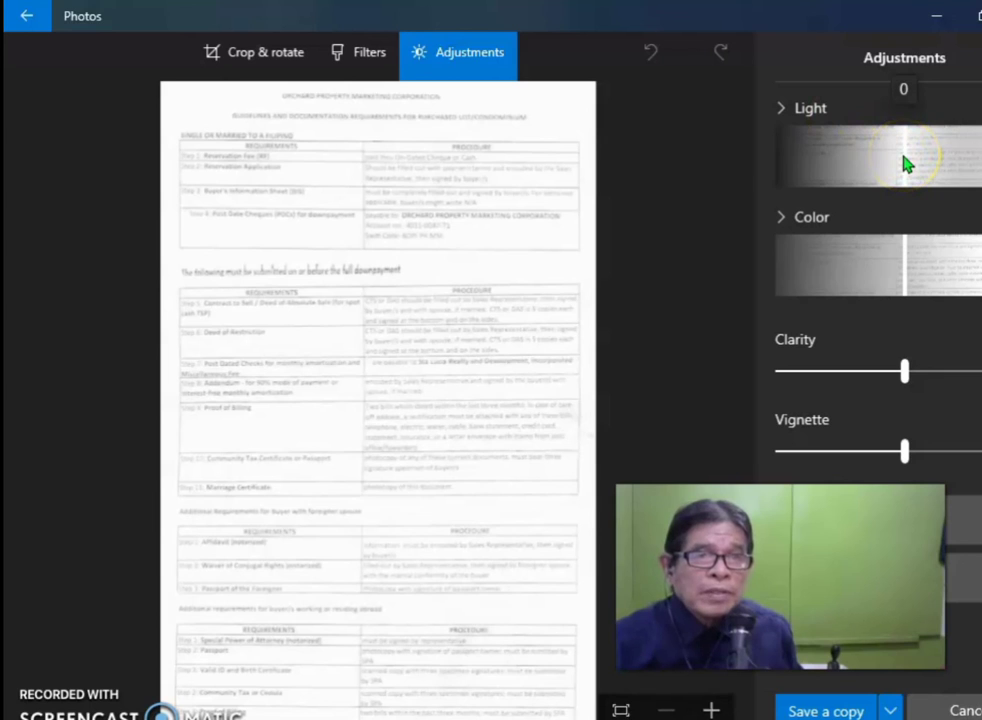
{"action": "left_click_drag", "start_coordinate": [907, 163], "coordinate": [790, 162]}
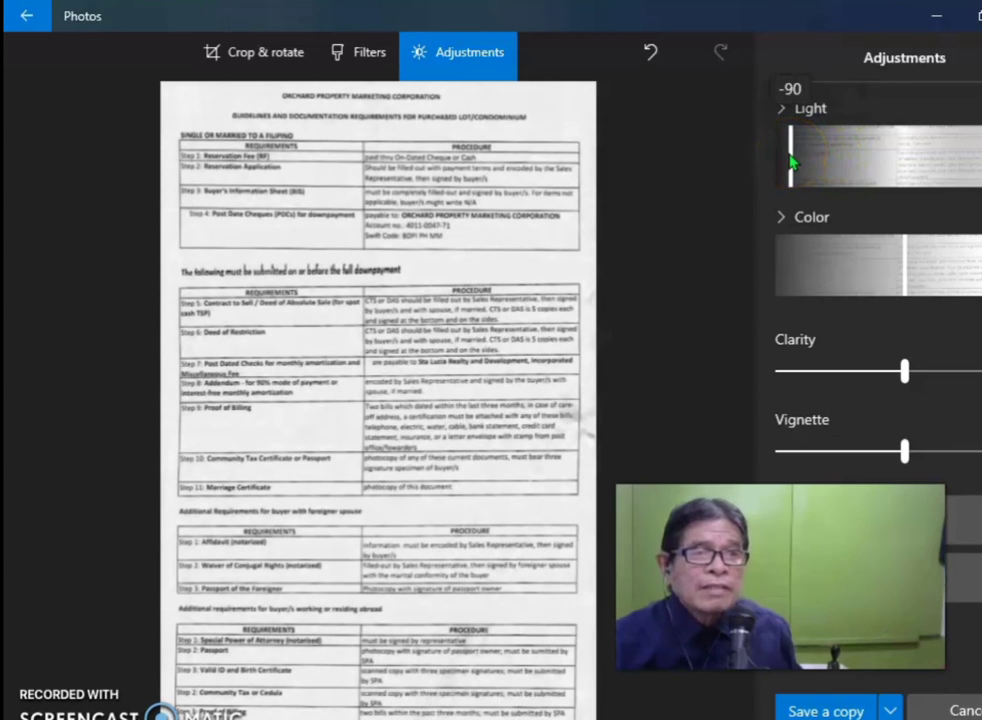
{"action": "left_click", "coordinate": [835, 215]}
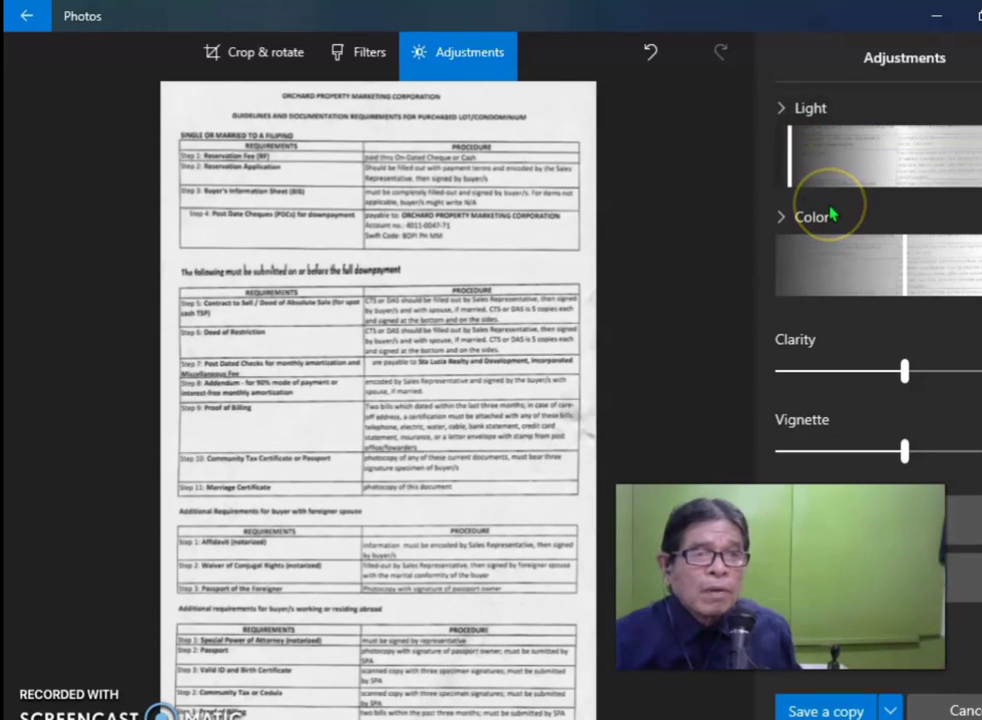
{"action": "left_click", "coordinate": [786, 199]}
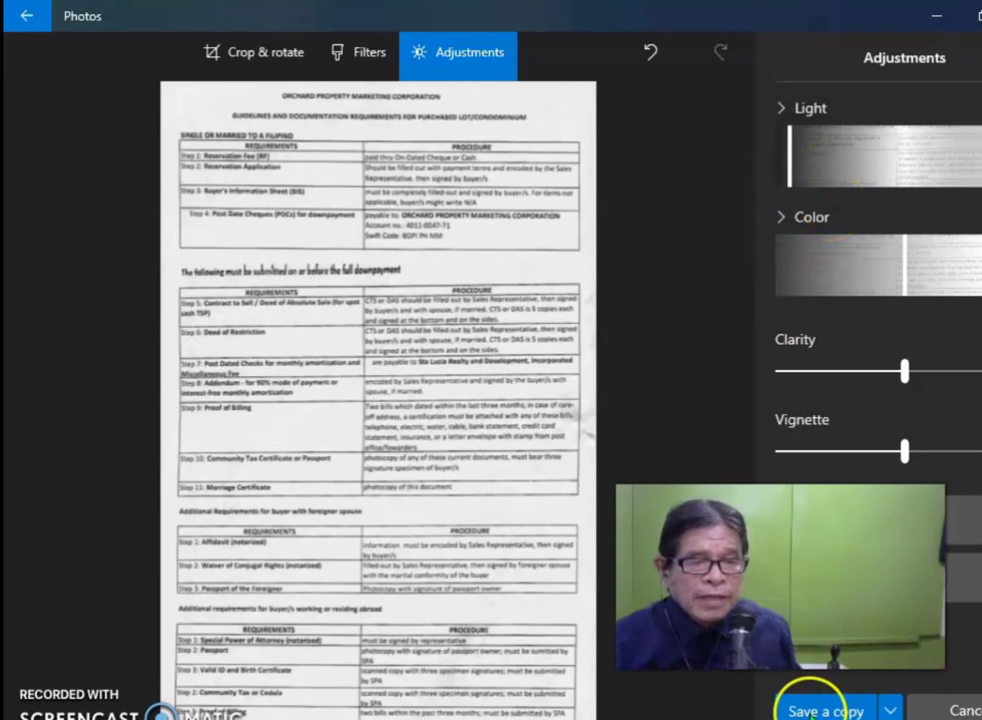
Save the darkened scan as a new copy named opmc-documentation-too-darker.jpg
{"action": "left_click", "coordinate": [815, 708]}
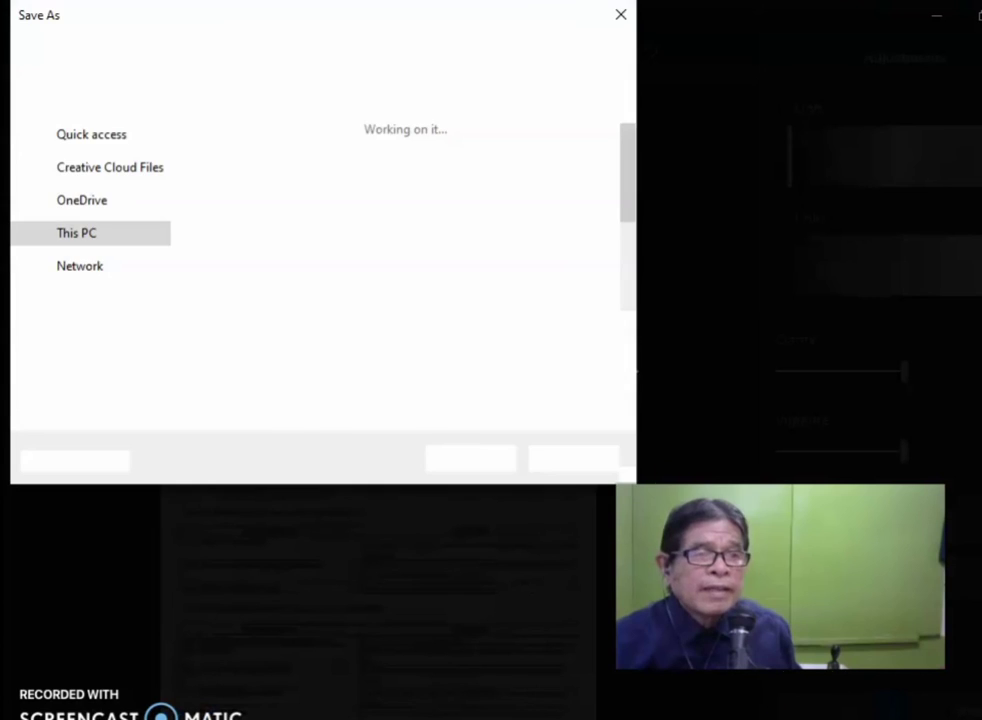
{"action": "left_click", "coordinate": [343, 350]}
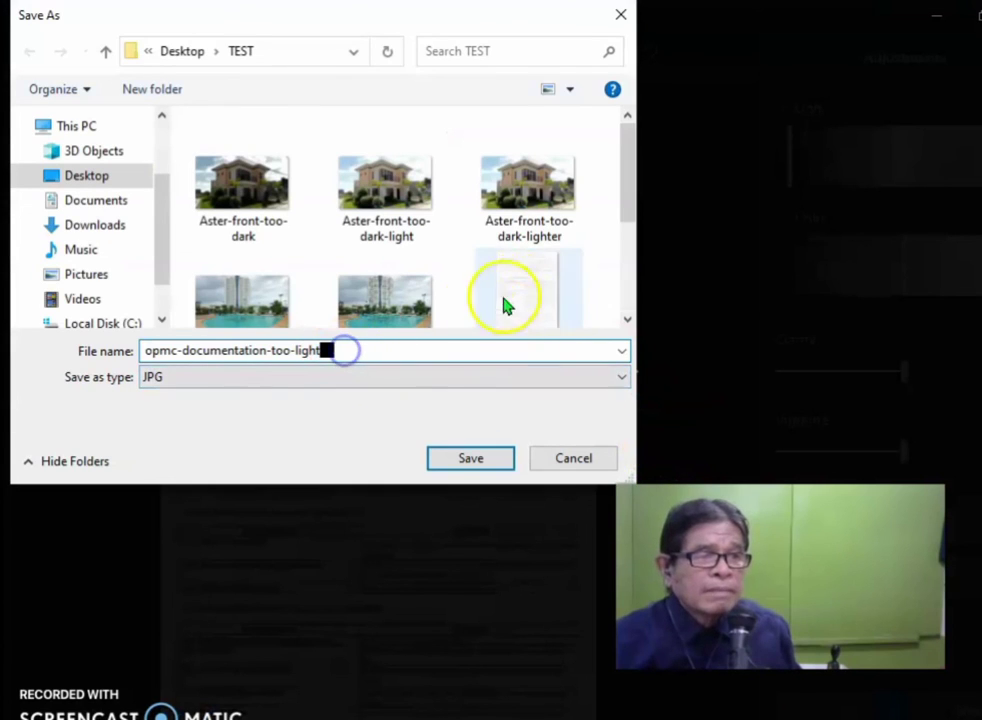
{"action": "key", "text": "BackSpace"}
{"action": "key", "text": "BackSpace"}
{"action": "key", "text": "BackSpace"}
{"action": "key", "text": "BackSpace"}
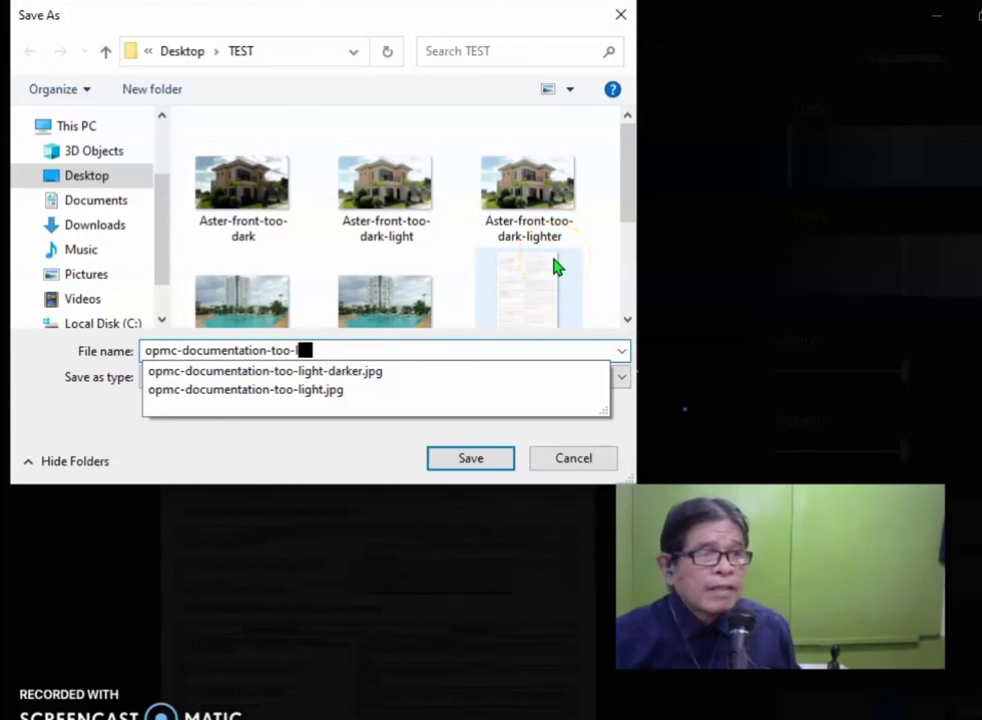
{"action": "key", "text": "BackSpace"}
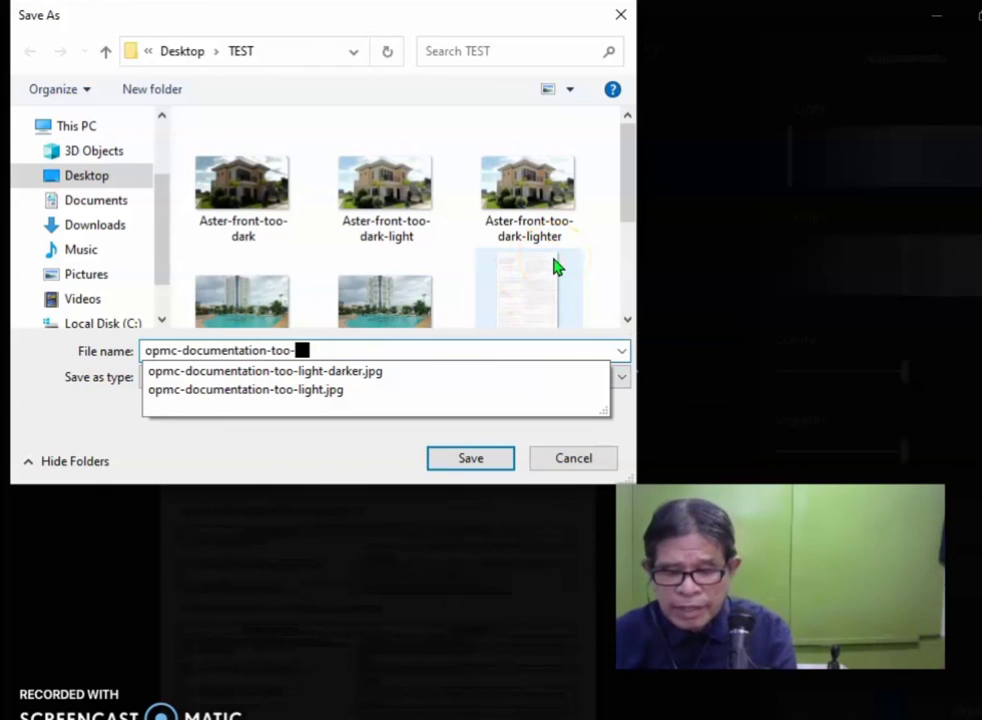
{"action": "type", "text": "darker"}
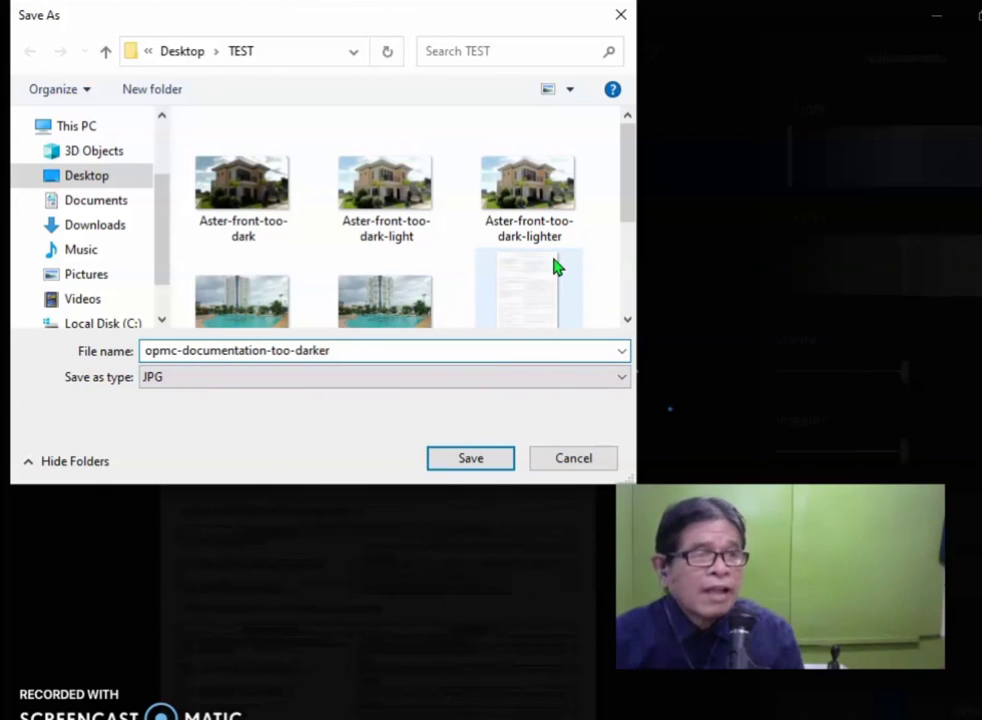
{"action": "left_click", "coordinate": [470, 459]}
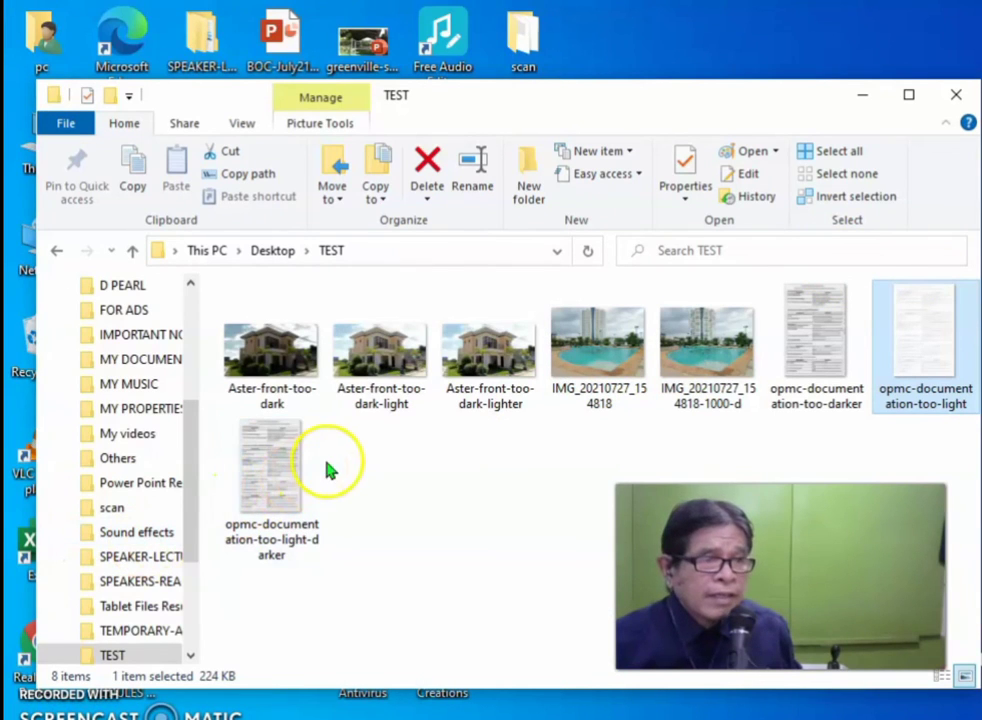
Open opmc-documentation-too-light-darker from the TEST folder in Paint
{"action": "mouse_move", "coordinate": [270, 470]}
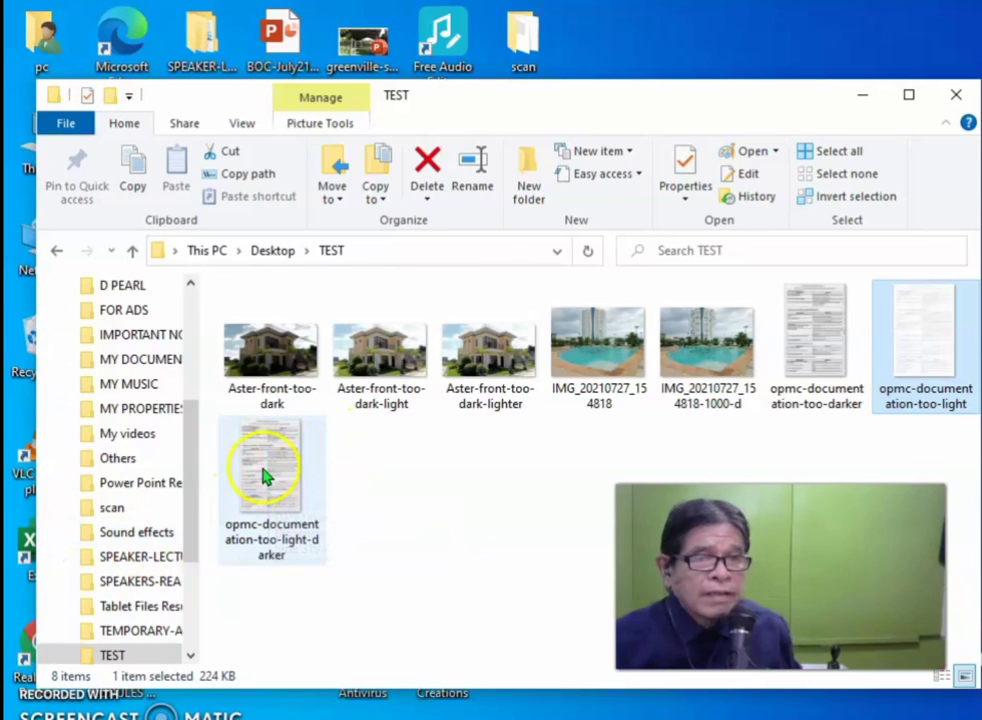
{"action": "double_click", "coordinate": [265, 476]}
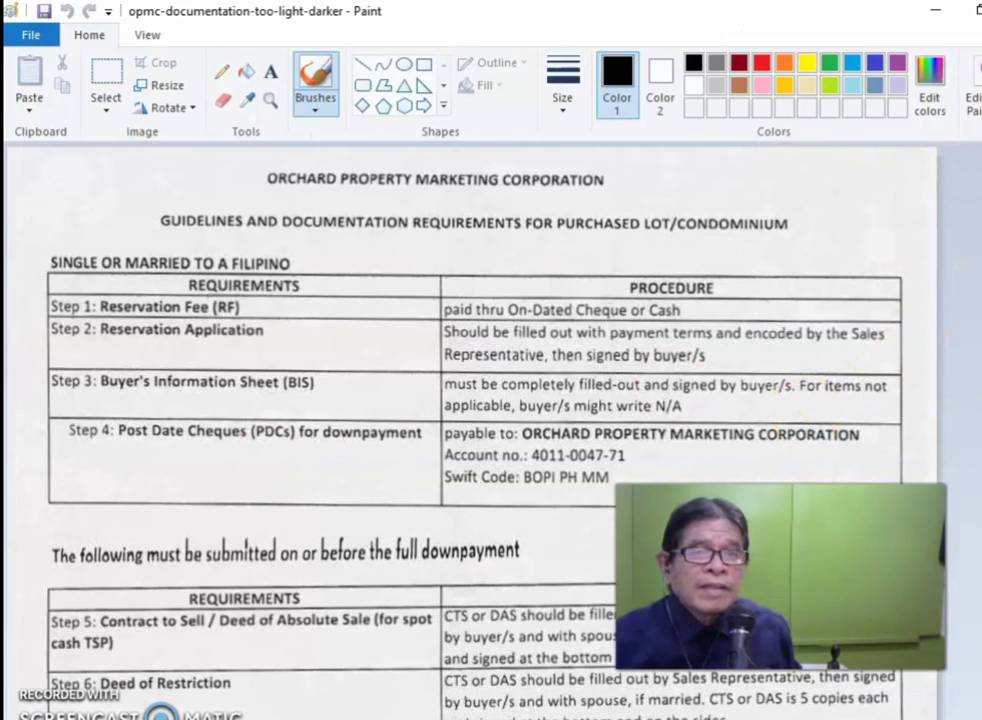
Scroll through the darkened scan to confirm the requirements tables are dark and legible
{"action": "scroll", "coordinate": [470, 420], "scroll_direction": "down", "scroll_amount": 9}
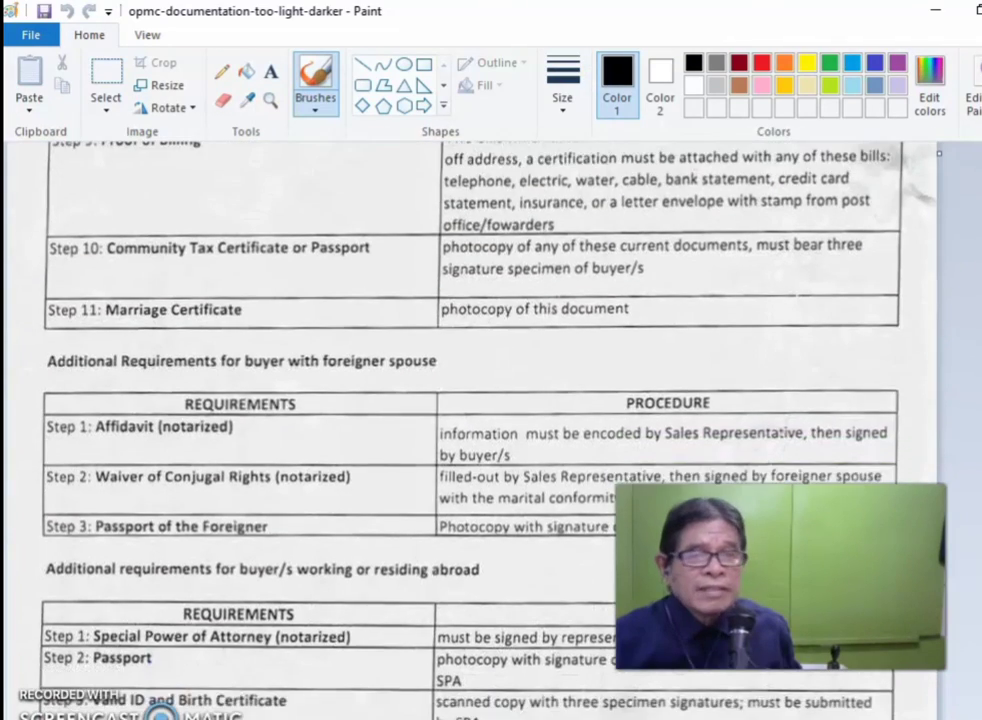
{"action": "scroll", "coordinate": [470, 420], "scroll_direction": "up", "scroll_amount": 6}
{"action": "scroll", "coordinate": [470, 420], "scroll_direction": "up", "scroll_amount": 3}
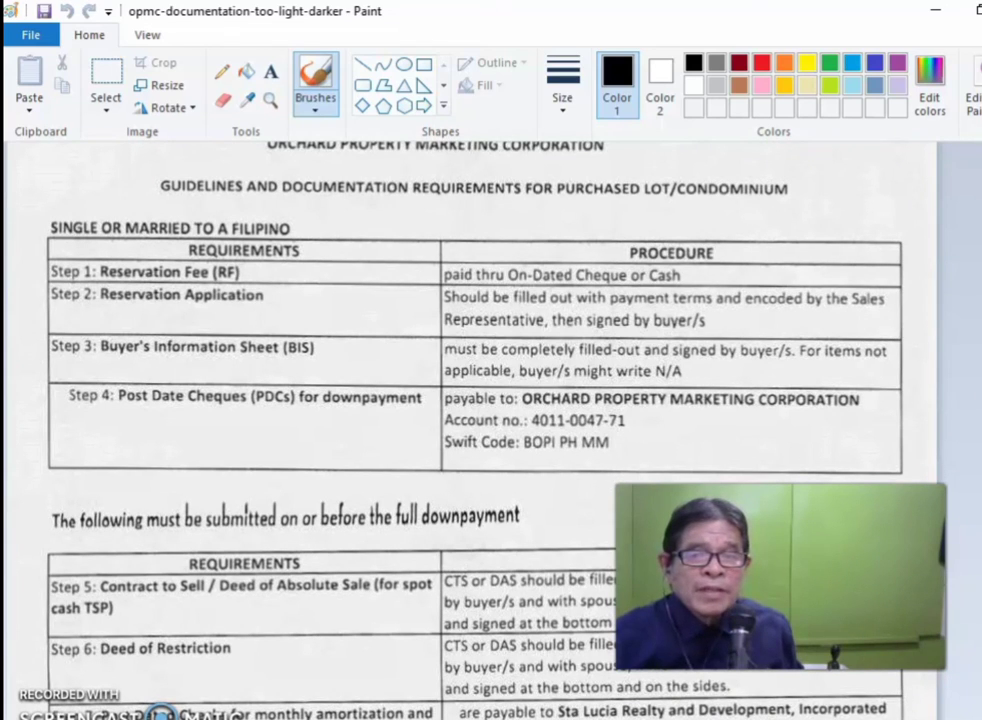
Close Paint and the TEST folder window, leaving only the desktop
{"action": "key", "text": "alt+F4"}
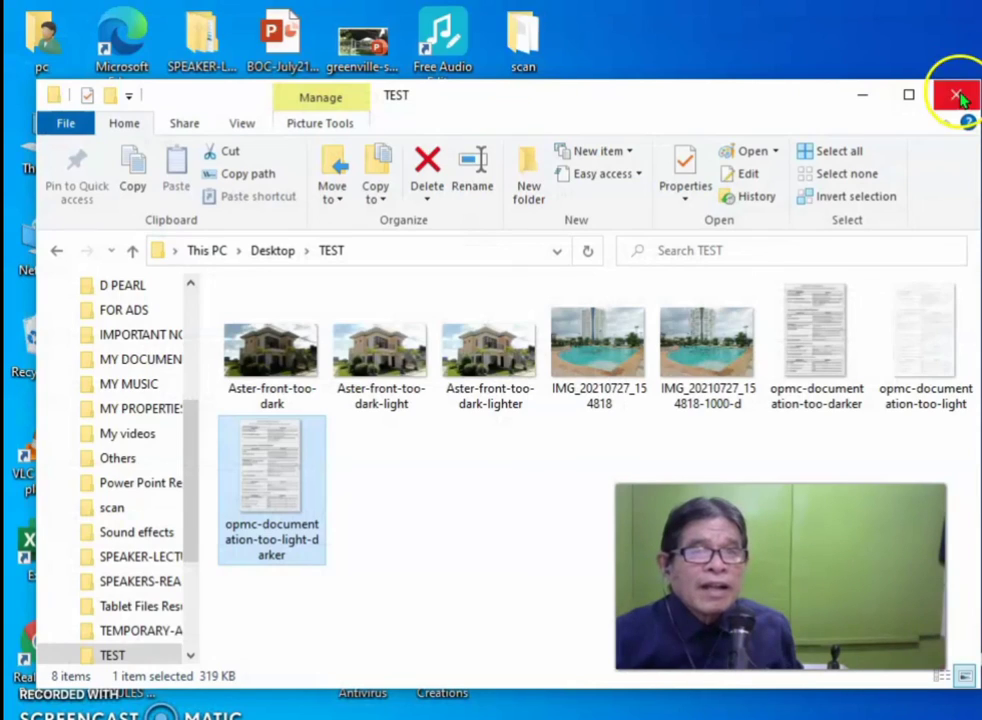
{"action": "left_click", "coordinate": [963, 93]}
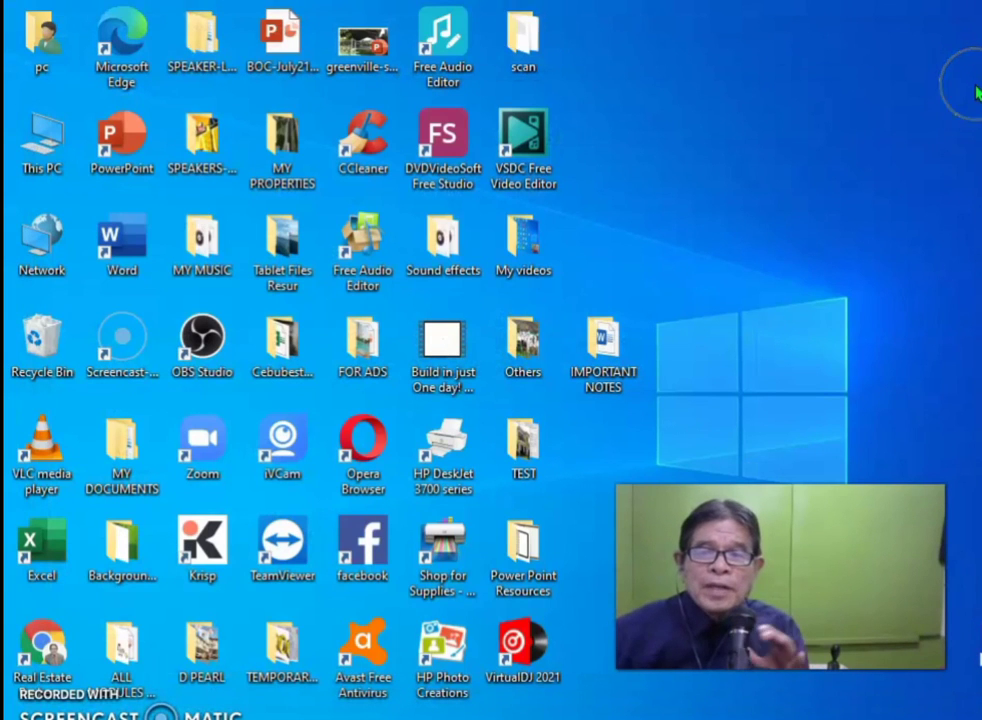